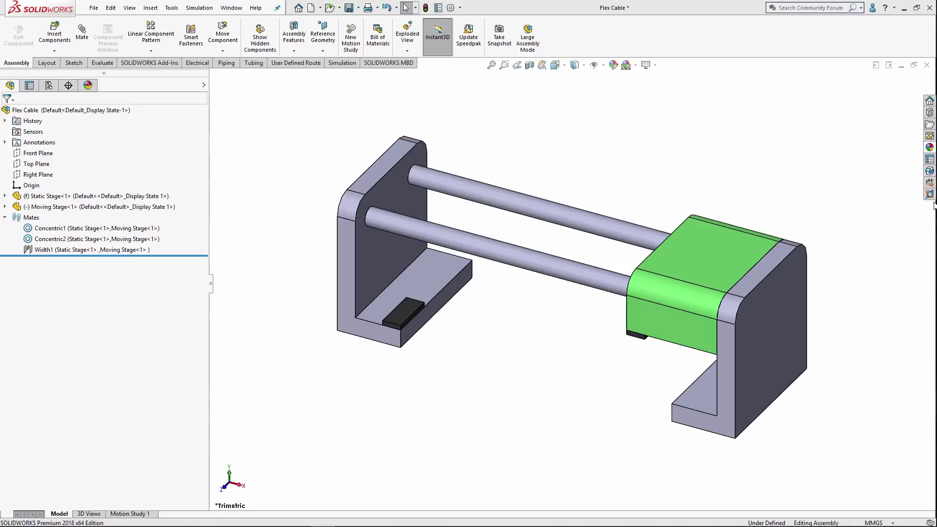
Step: Examine the black connector blocks on the static stage's foot and beneath the moving stage
click(735, 258)
drag(734, 256, 736, 286)
click(892, 233)
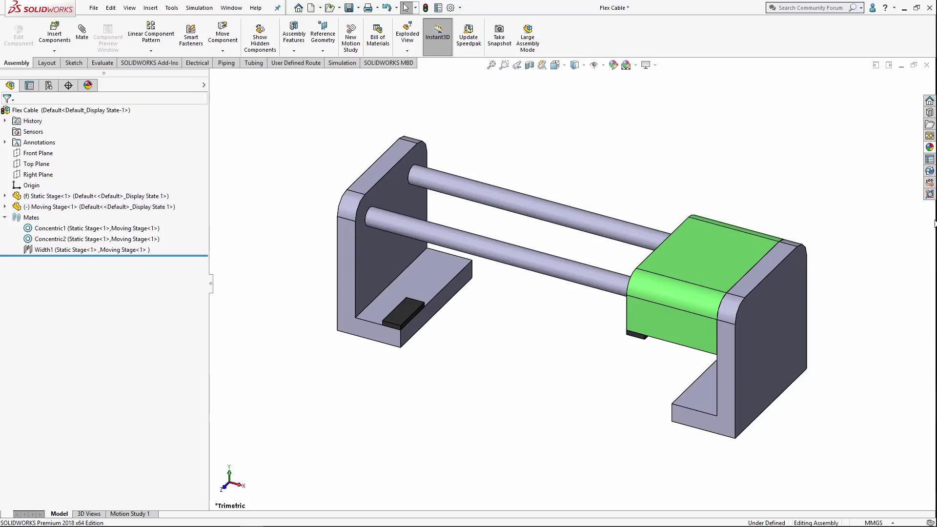
scroll(405, 318, down, 5)
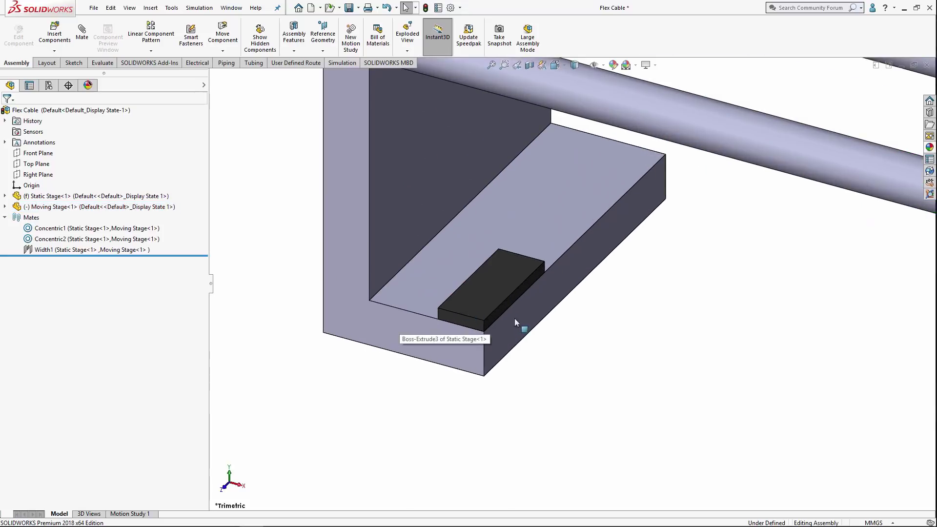
key(f)
scroll(771, 305, down, 5)
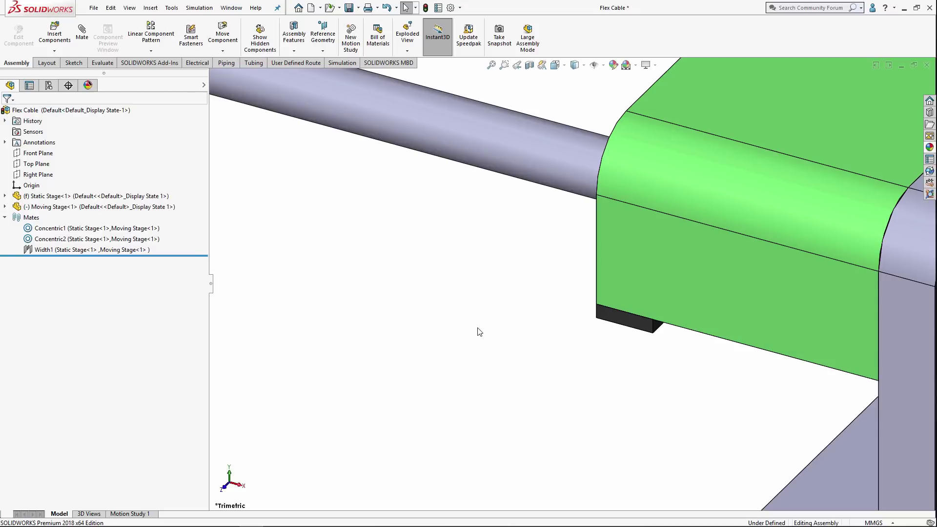
scroll(478, 330, up, 3)
scroll(440, 257, up, 3)
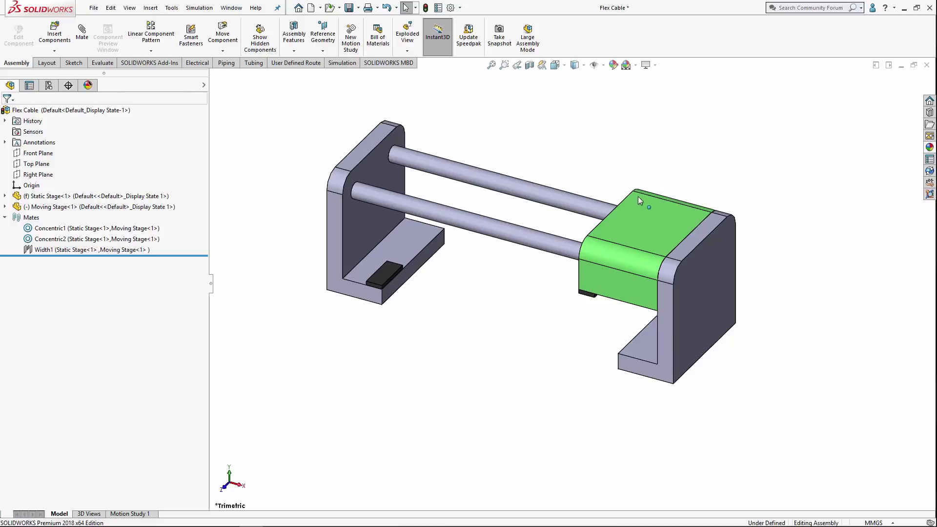
Step: Test the moving stage's travel by sliding it to the middle of the rods and back against the right end support
drag(649, 215, 547, 172)
key(Escape)
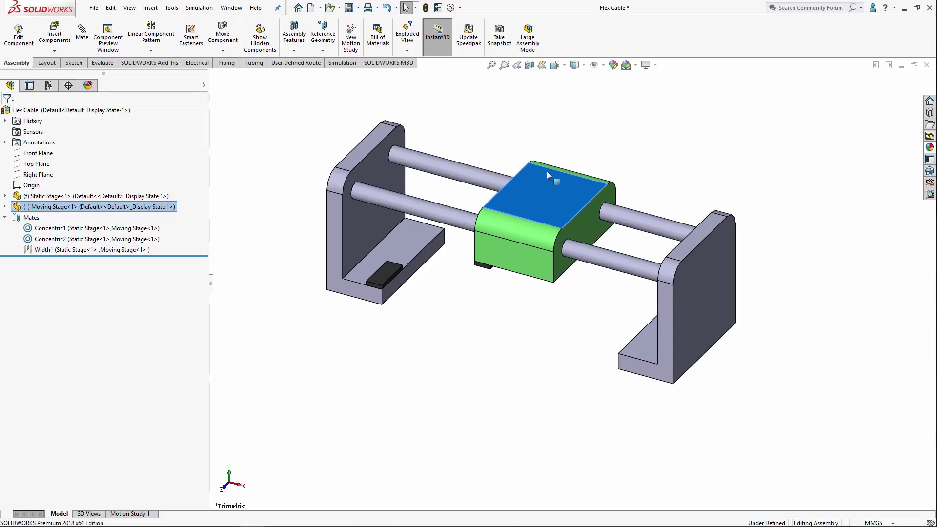
key(Escape)
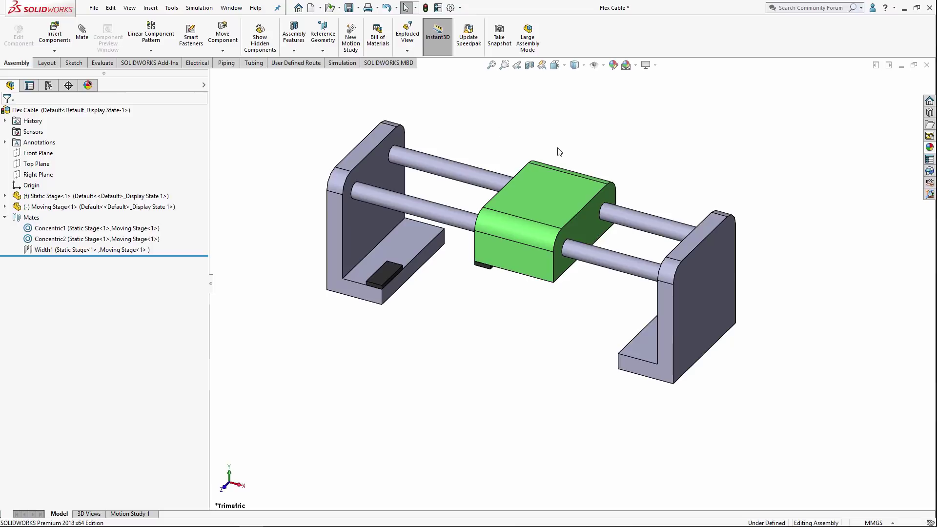
drag(584, 189, 682, 244)
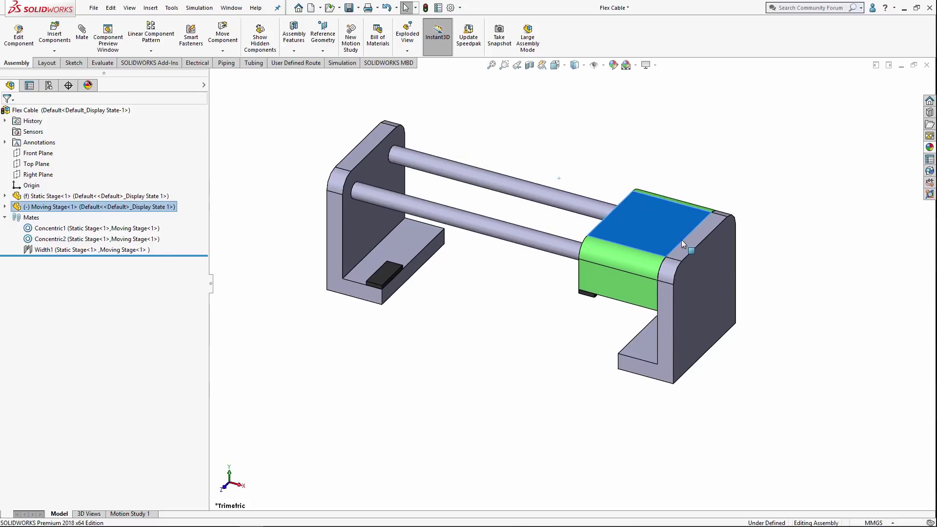
click(656, 169)
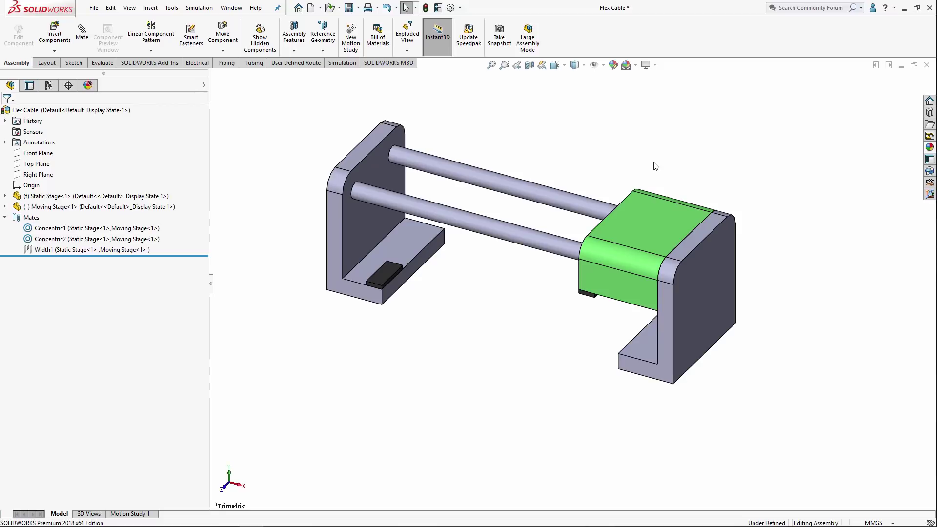
Step: Insert a new part into the assembly and rename it Cable
click(321, 8)
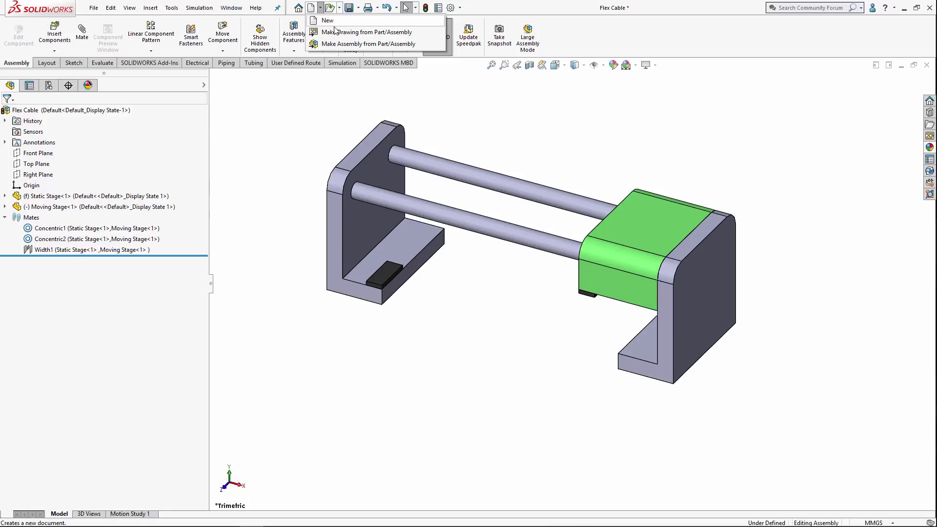
click(305, 92)
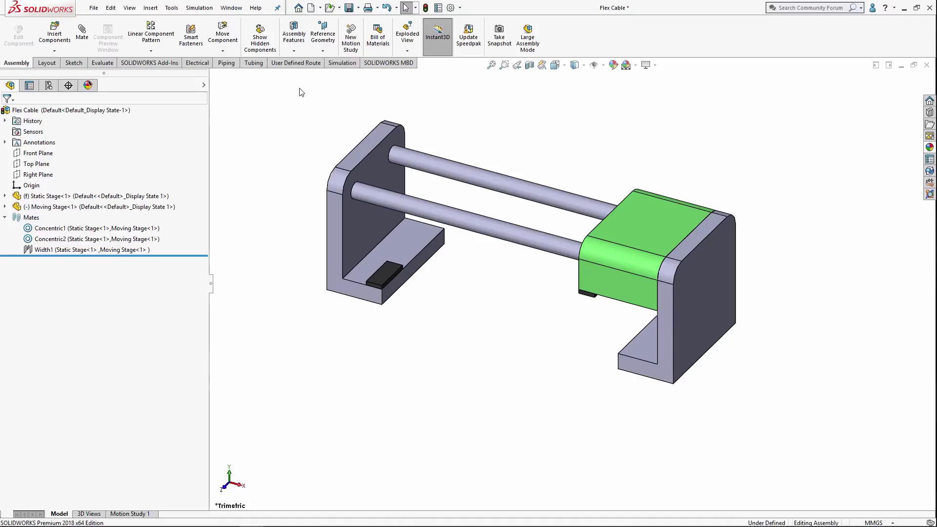
click(54, 51)
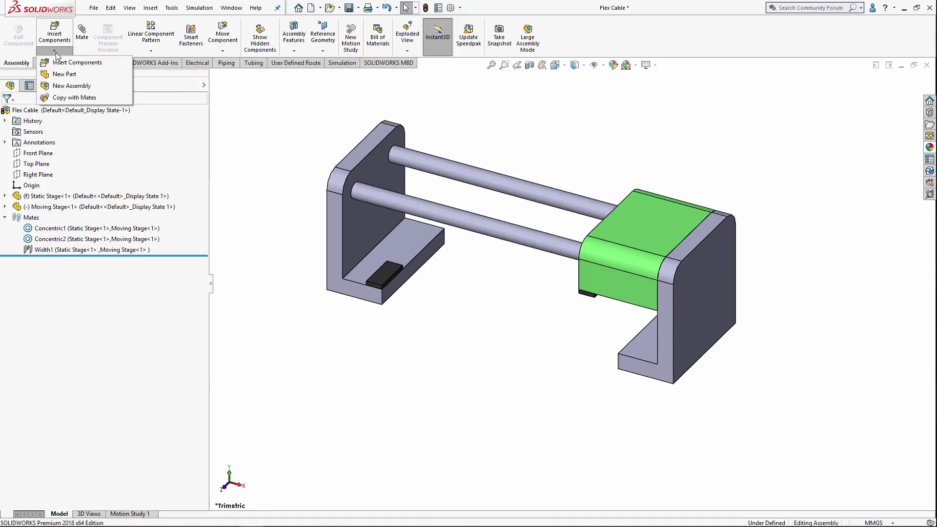
click(67, 74)
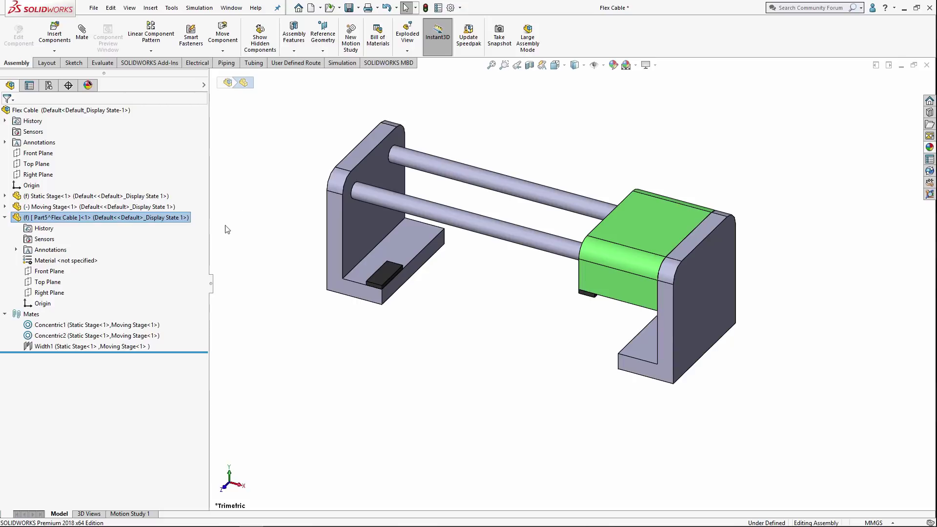
click(87, 219)
text(Cable)
key(Return)
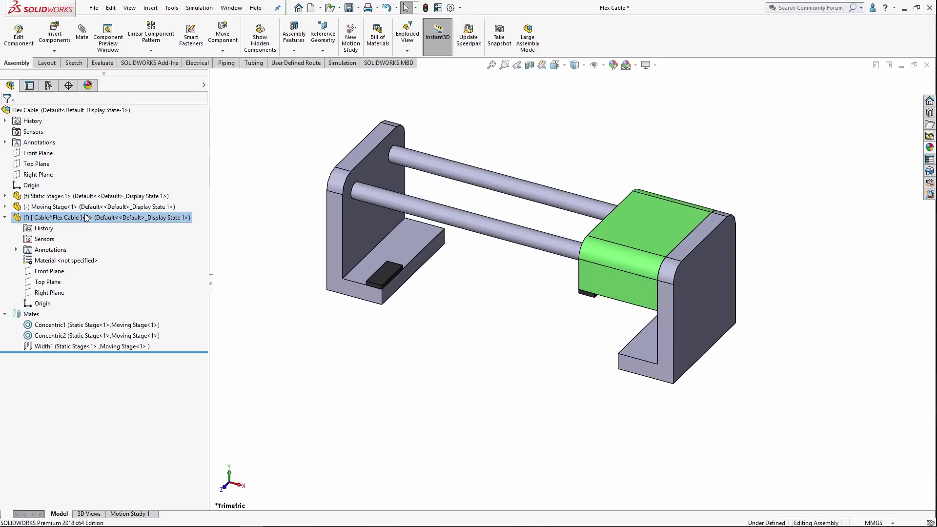
Step: Edit the Cable part in context and start a sketch on the static stage's front face
right_click(86, 218)
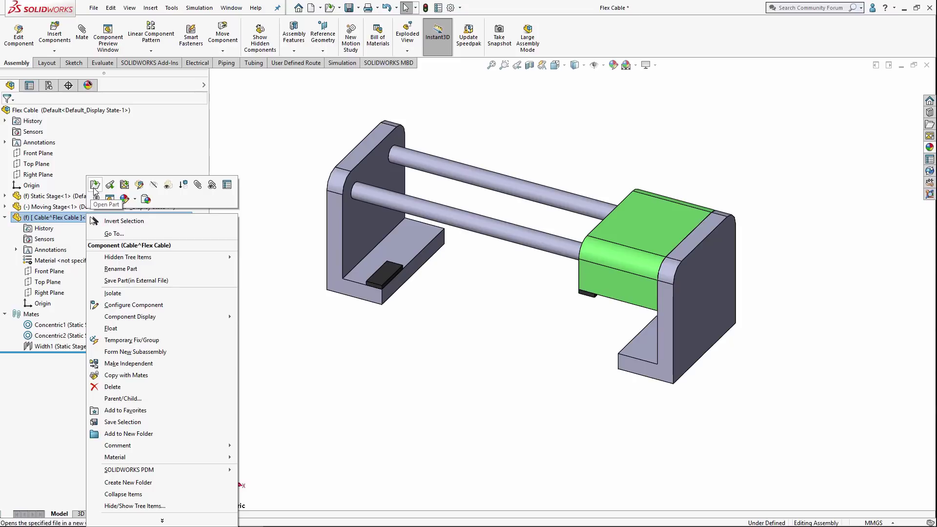
click(140, 185)
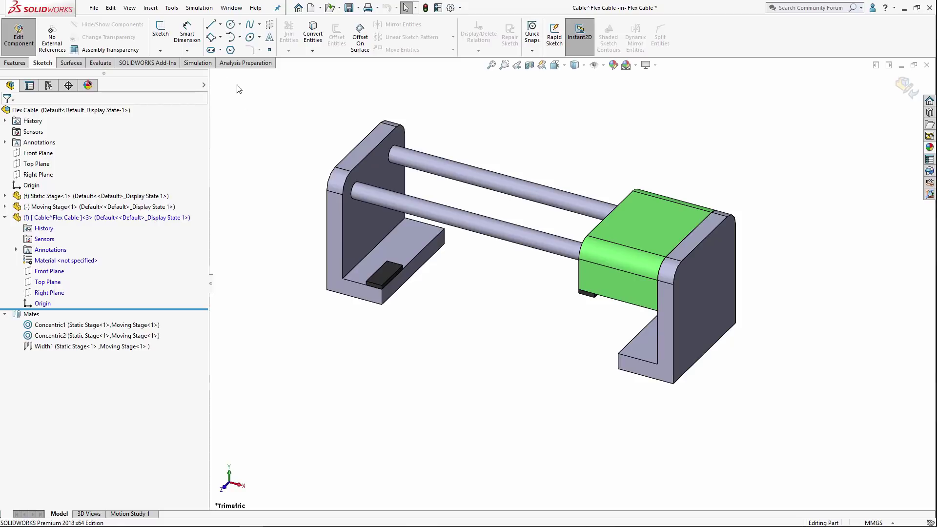
click(160, 36)
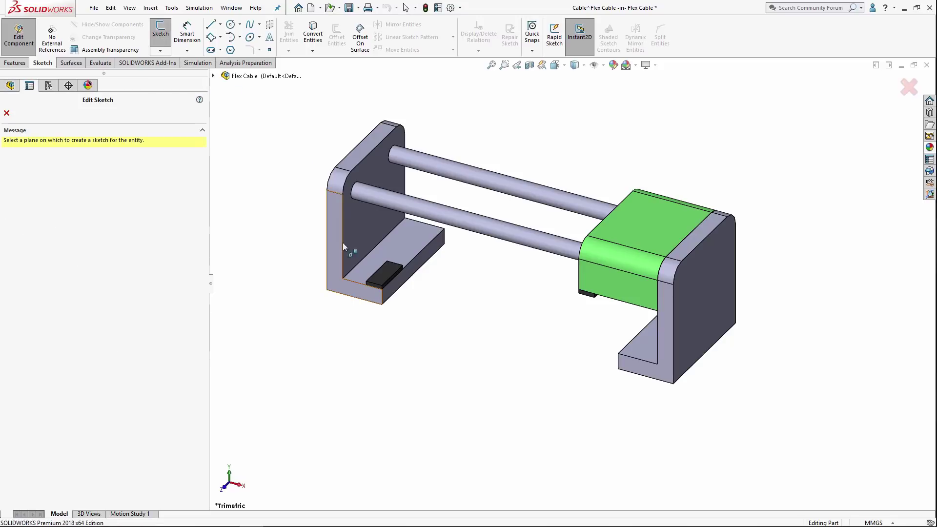
click(362, 295)
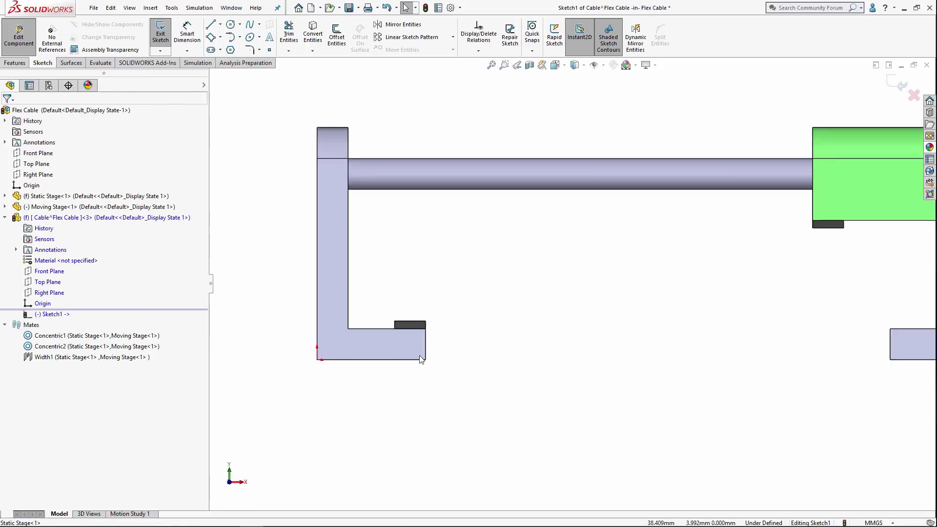
Step: Sketch the cable path: a horizontal line from the fixed connector's end midpoint, a tangent arc of about 16 mm radius, and a line to the moving connector
click(210, 26)
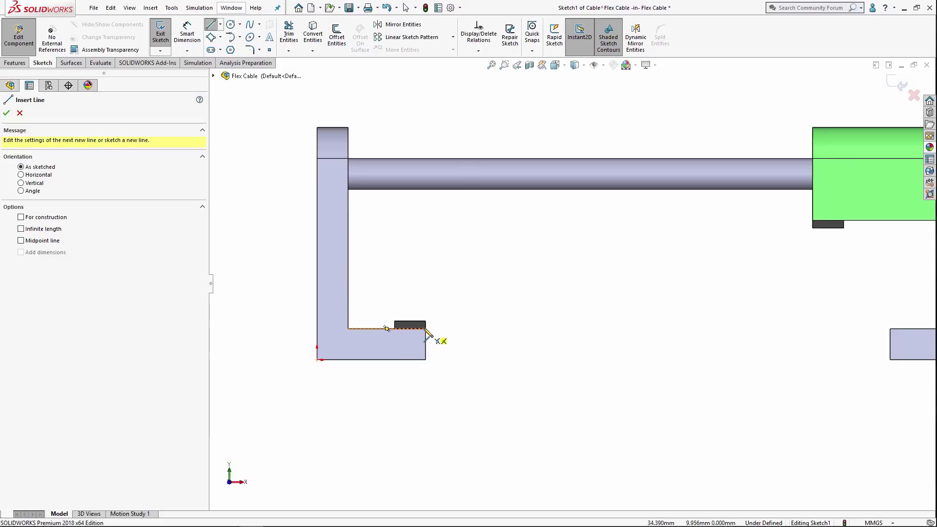
click(426, 325)
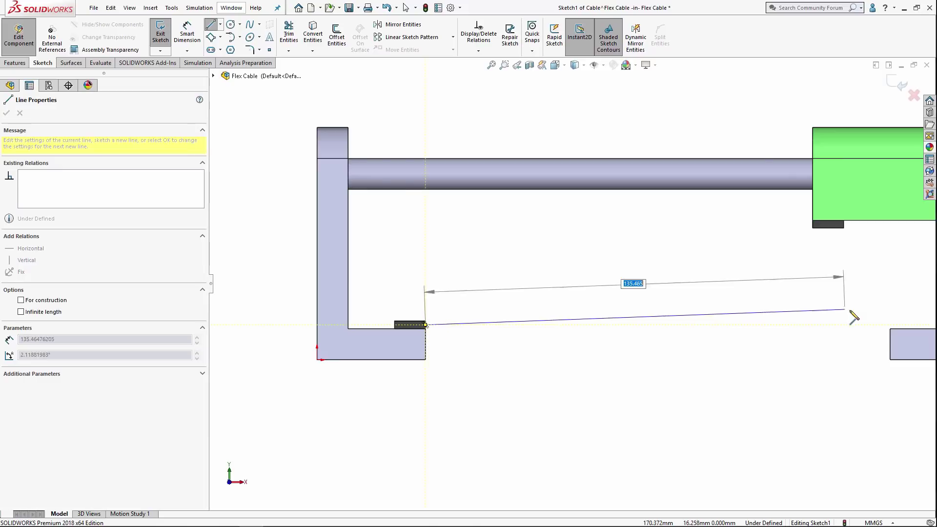
scroll(855, 319, down, 1)
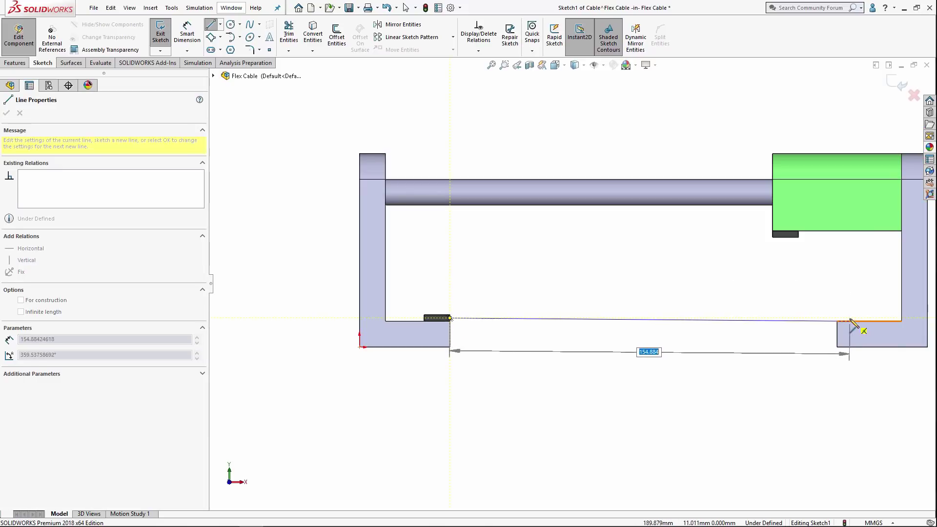
click(848, 318)
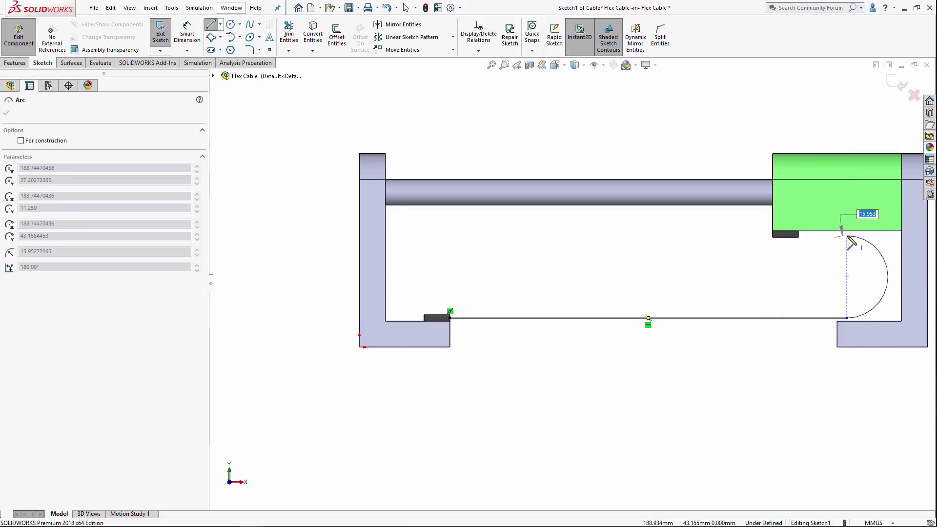
scroll(850, 240, up, 2)
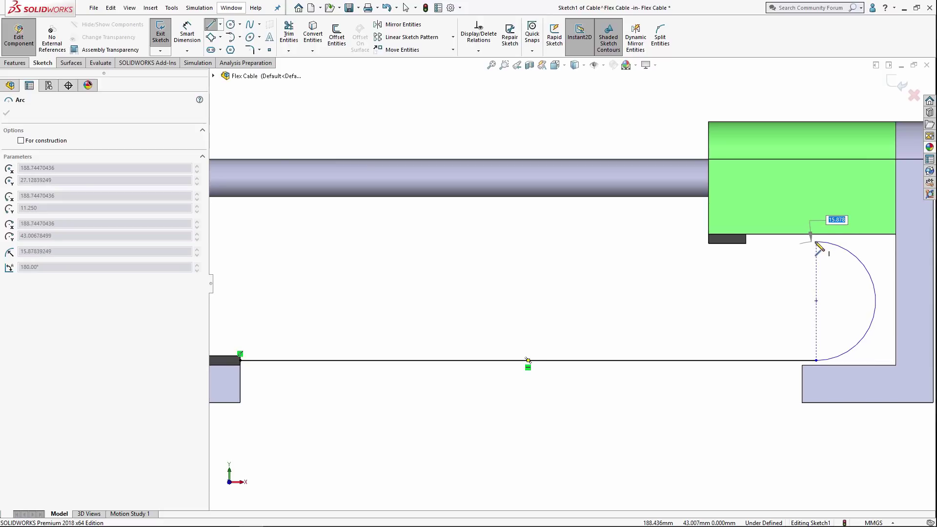
click(817, 242)
scroll(739, 248, up, 2)
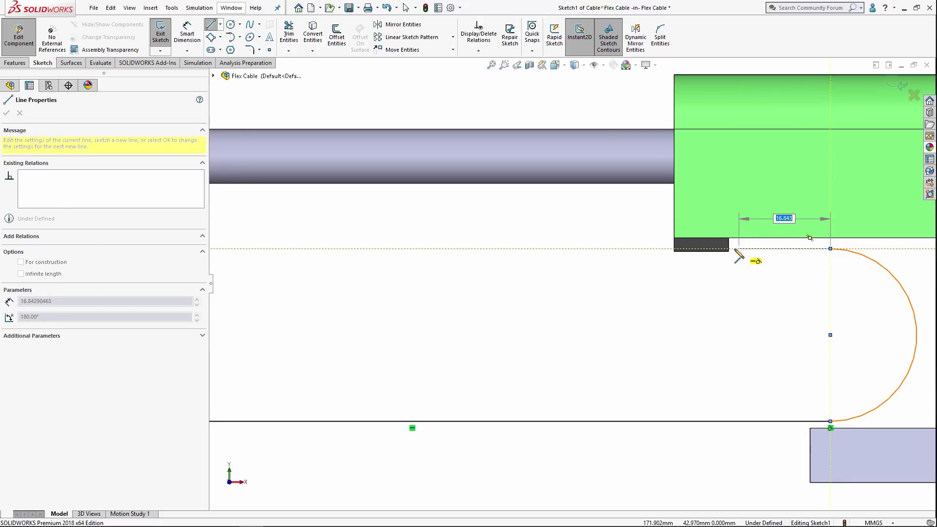
click(730, 244)
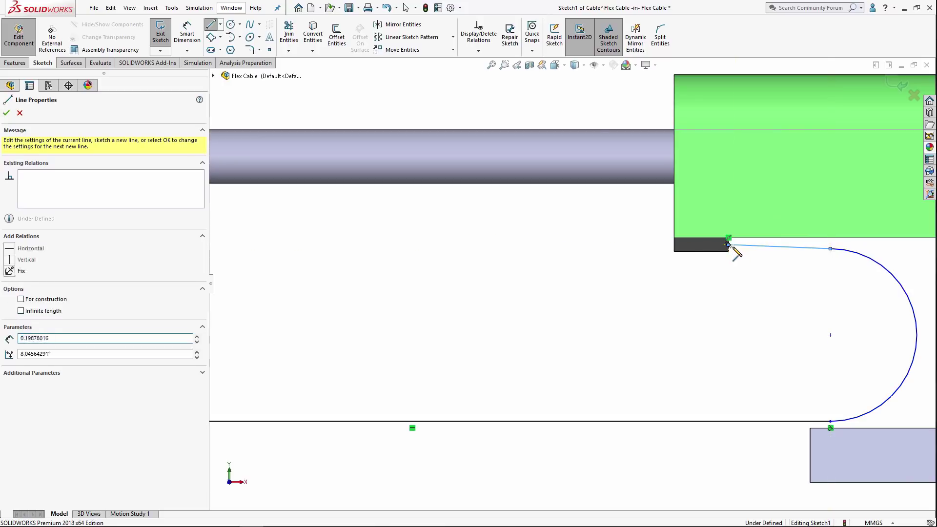
key(Escape)
Step: Make the short upper line horizontal and tangent to the arc
click(822, 249)
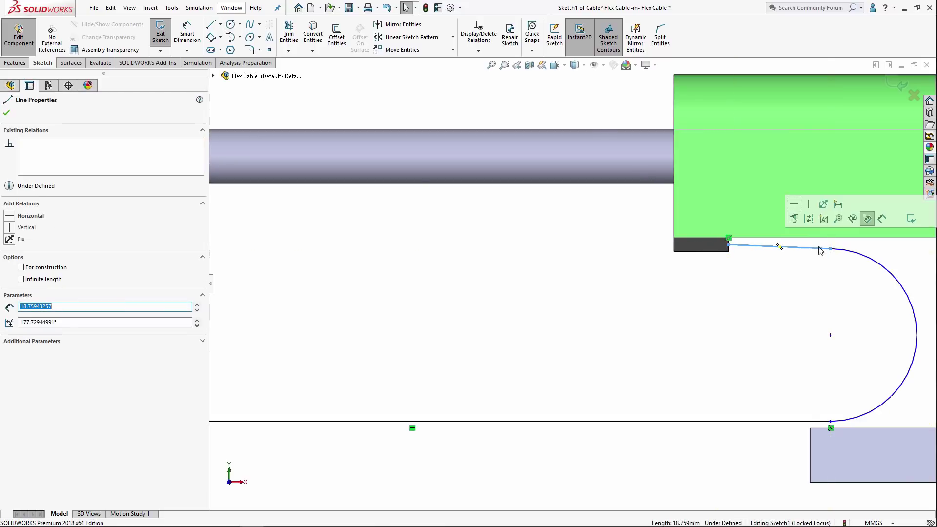
click(794, 204)
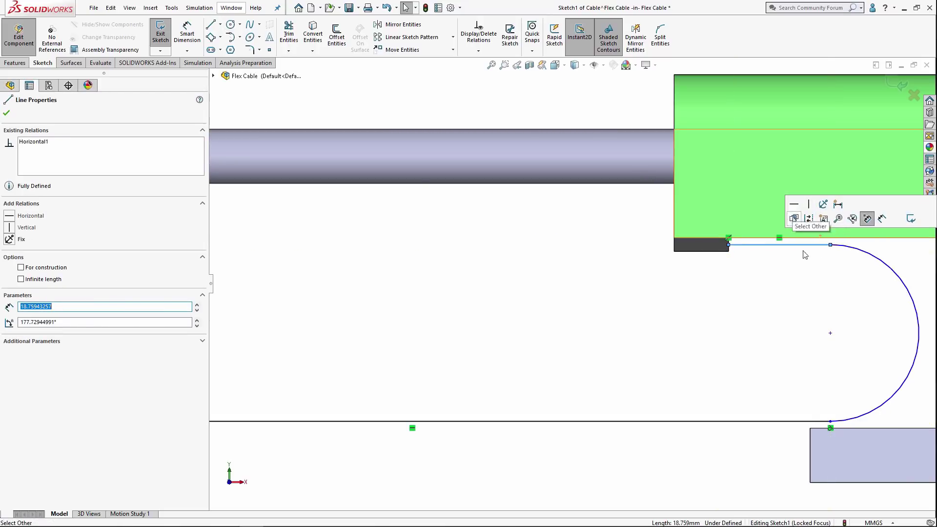
click(830, 245)
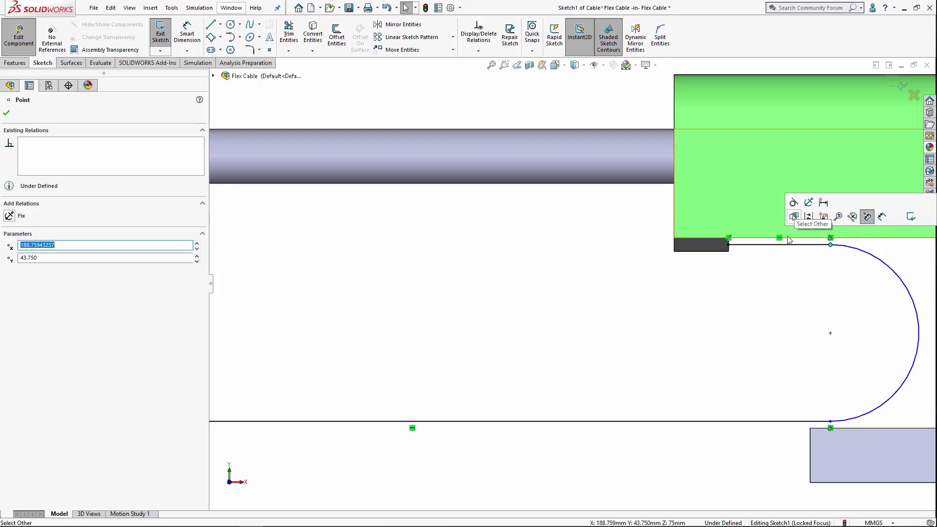
click(768, 304)
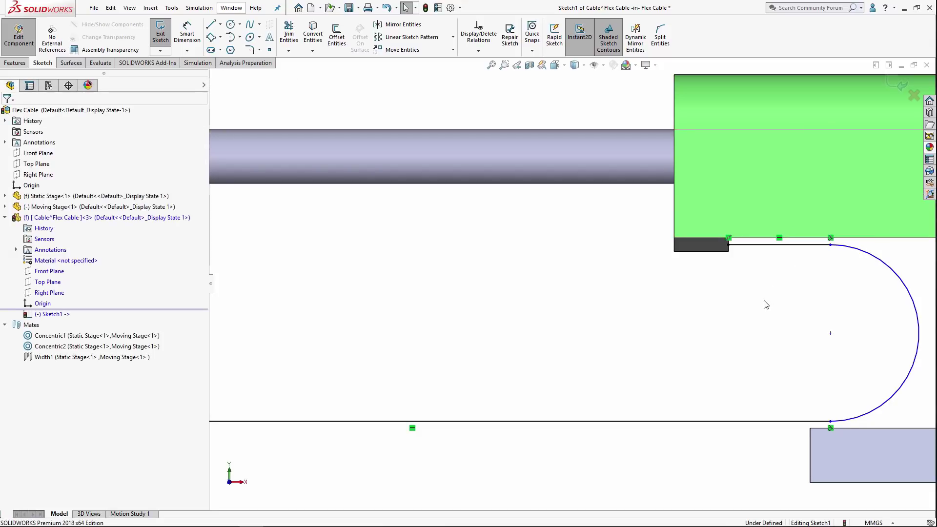
Step: Add a Path Length dimension across the lower line, the arc and the upper line of the cable sketch
scroll(576, 293, up, 3)
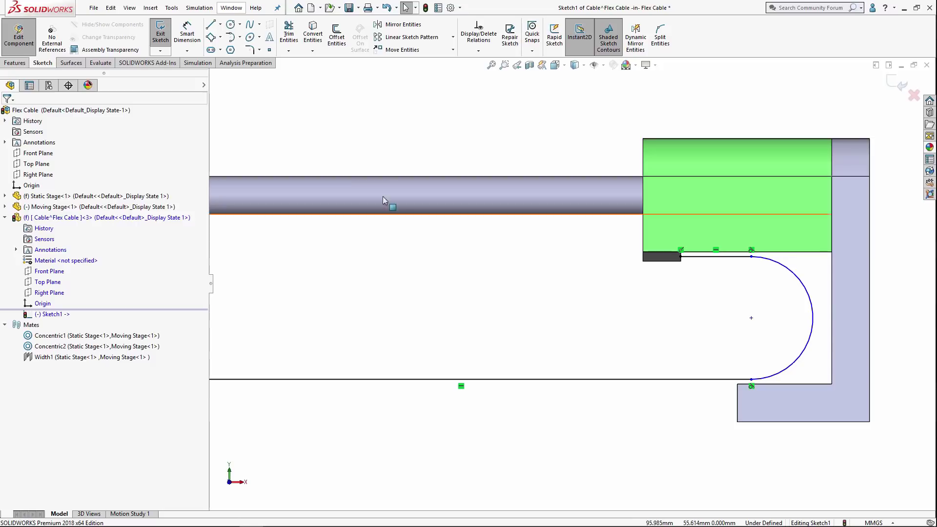
click(195, 54)
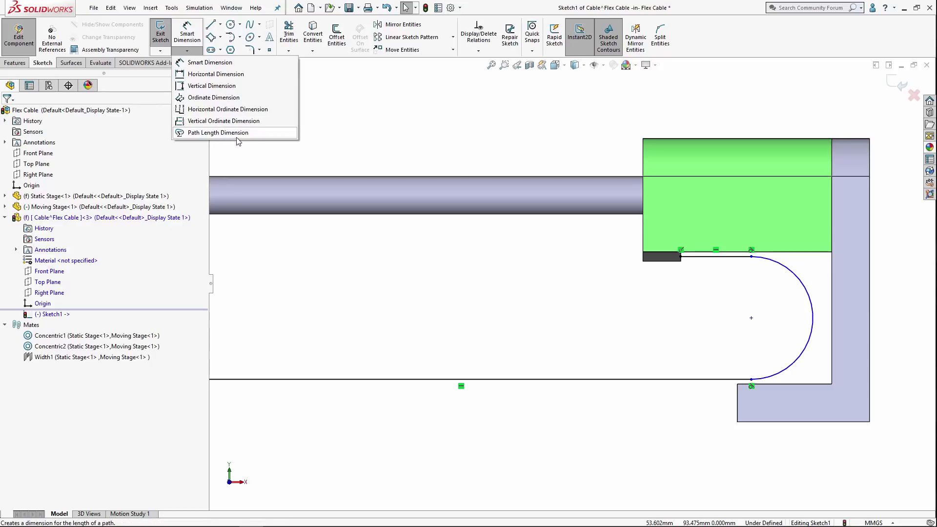
click(261, 133)
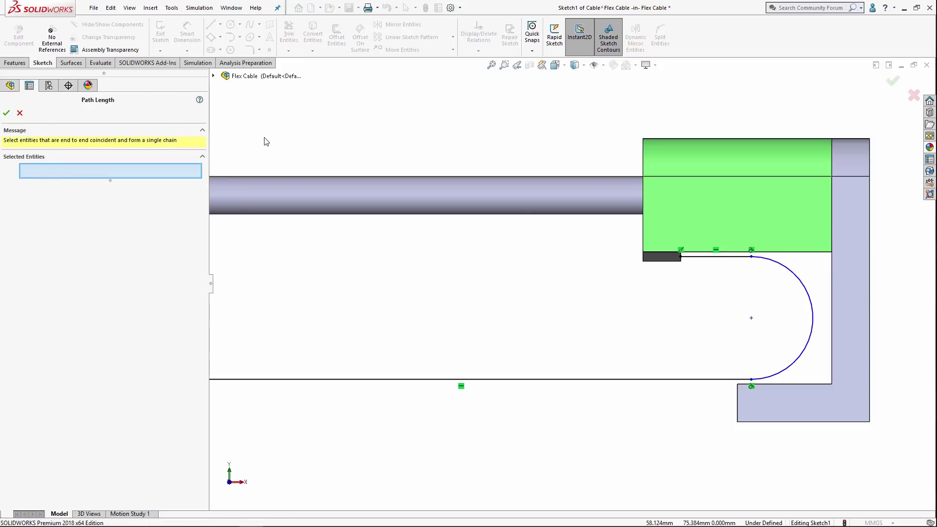
scroll(539, 328, up, 2)
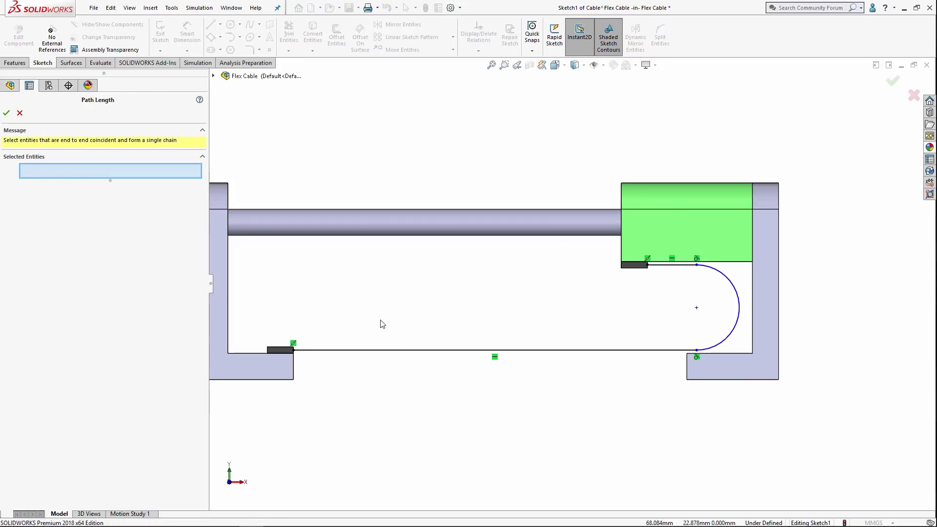
click(450, 350)
click(740, 296)
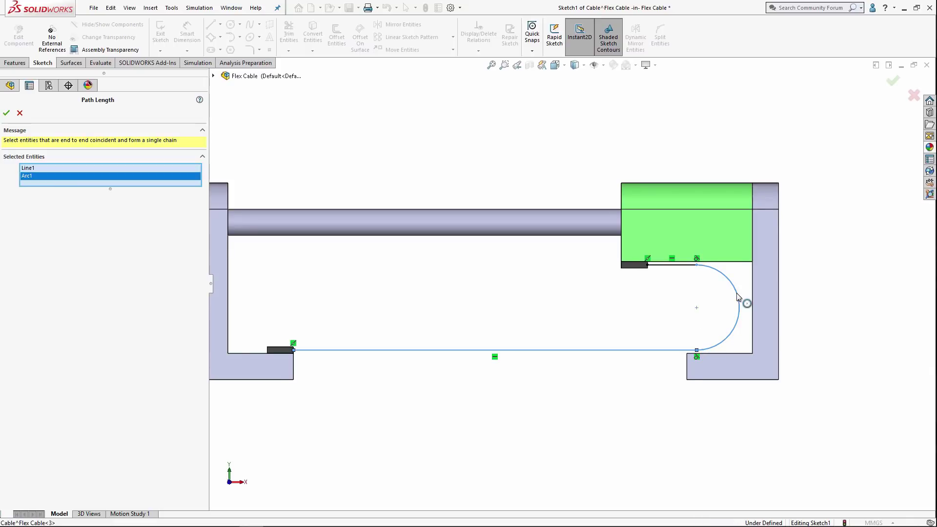
click(678, 266)
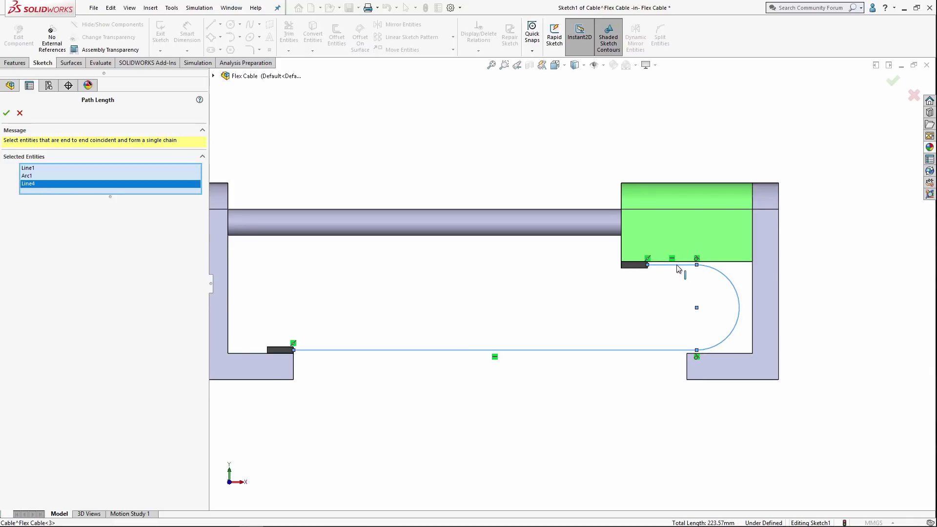
right_click(646, 291)
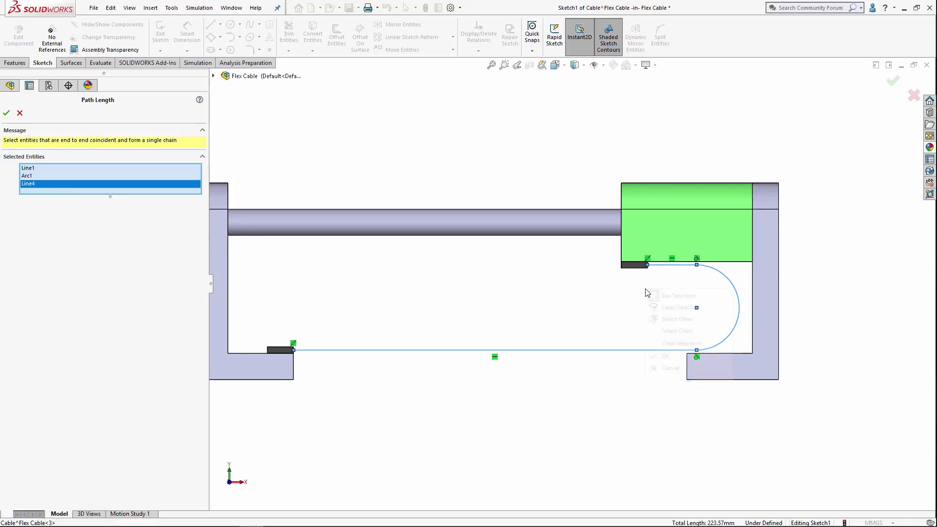
click(667, 356)
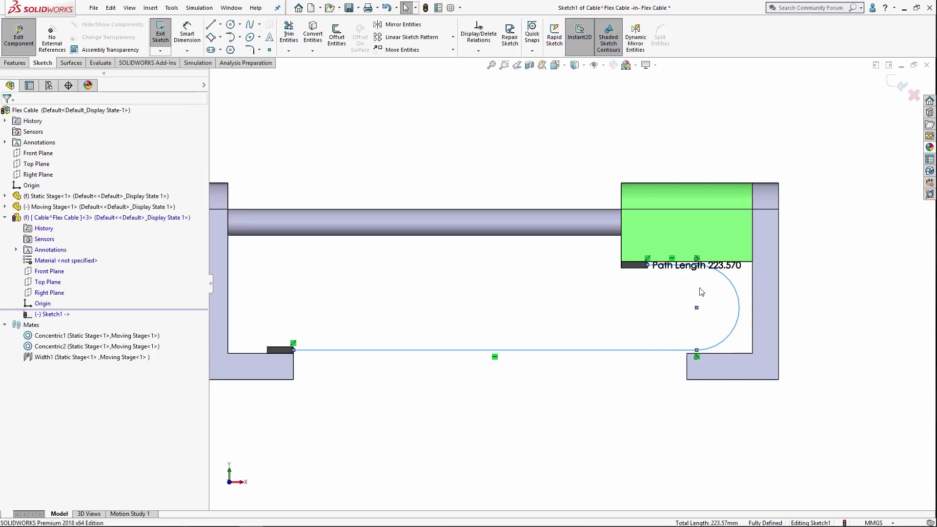
Step: Set the path length dimension to 200 mm and move its text above the sketch, onto the moving stage
scroll(729, 275, down, 2)
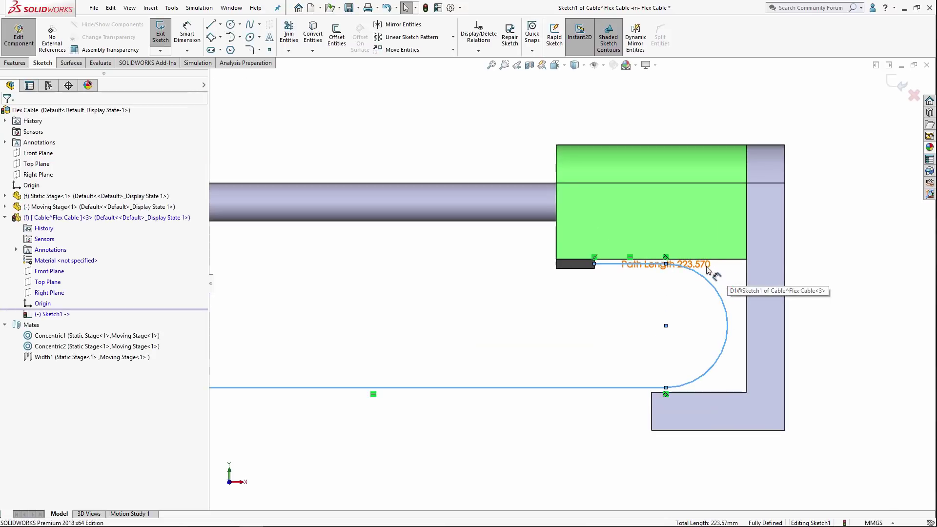
double_click(722, 269)
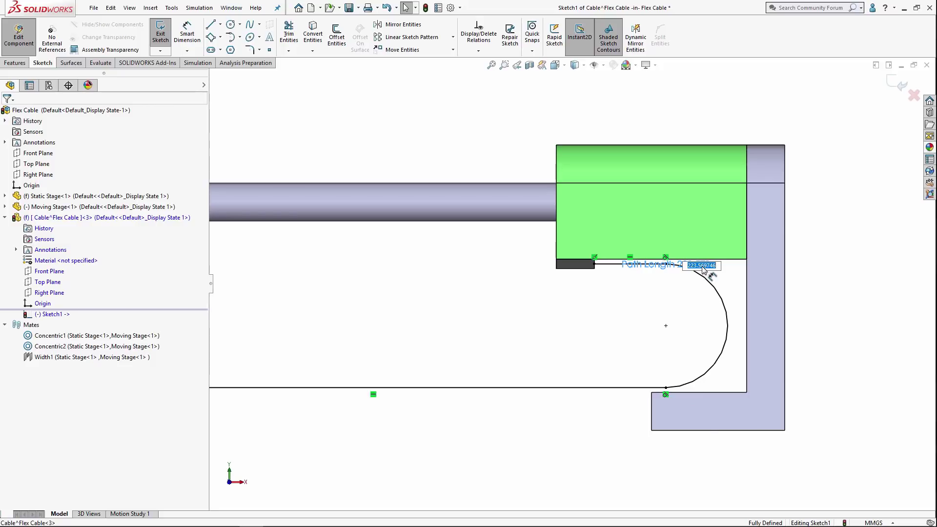
click(703, 269)
key(BackSpace)
key(BackSpace)
key(BackSpace)
key(BackSpace)
key(BackSpace)
key(BackSpace)
key(BackSpace)
key(BackSpace)
key(BackSpace)
key(BackSpace)
key(Return)
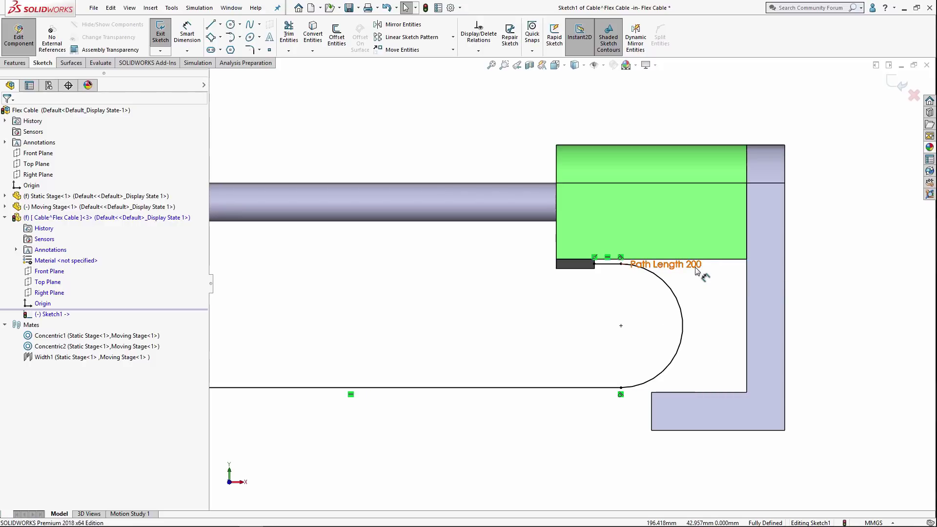
drag(697, 272, 716, 222)
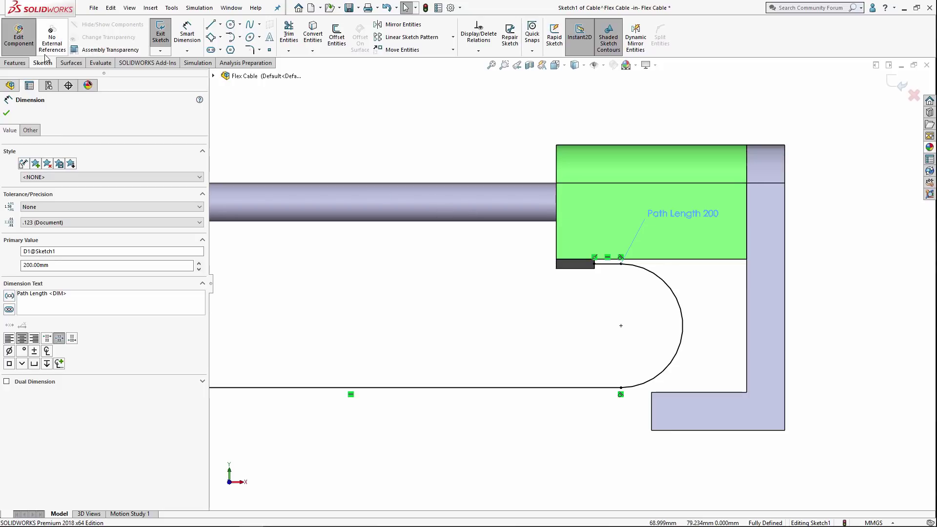
Step: Extrude the open sketch as a Mid-Plane thin feature 1 mm thick, Blind 25 mm deep, with the extrusion direction reversed
click(15, 63)
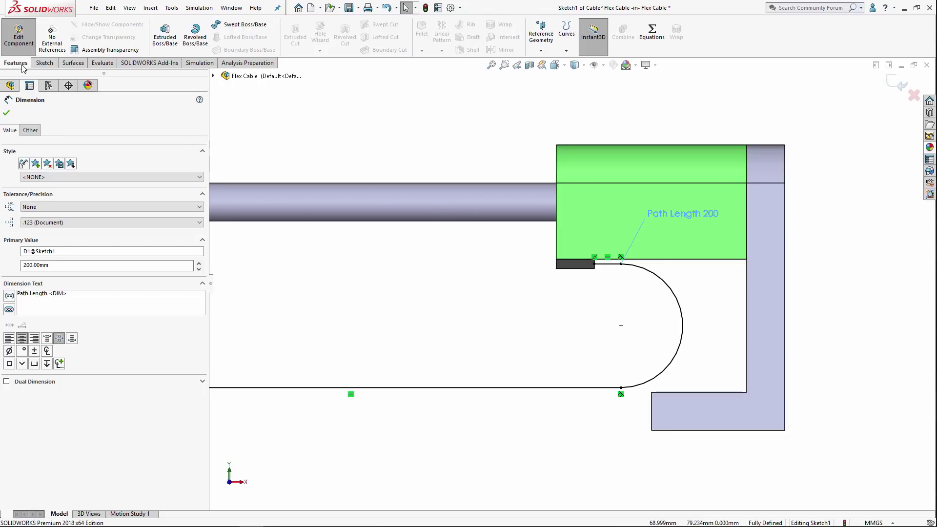
click(165, 39)
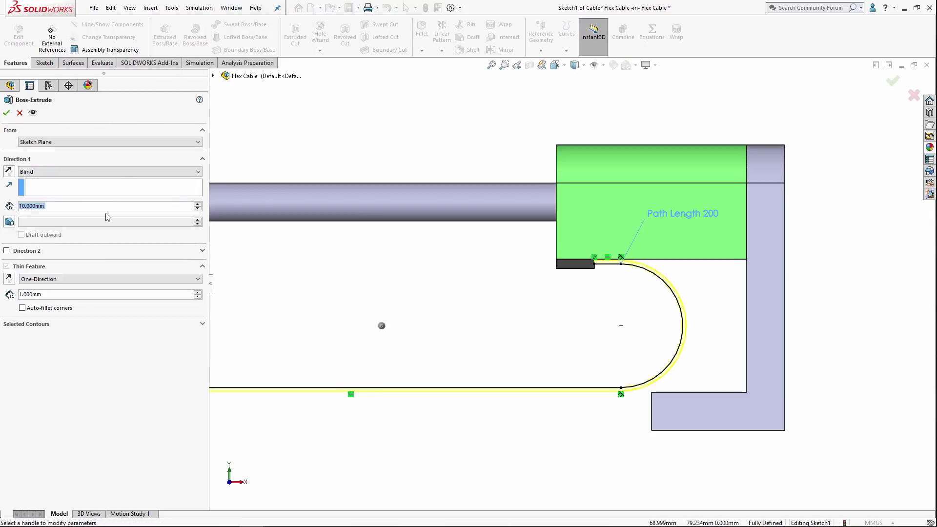
click(38, 280)
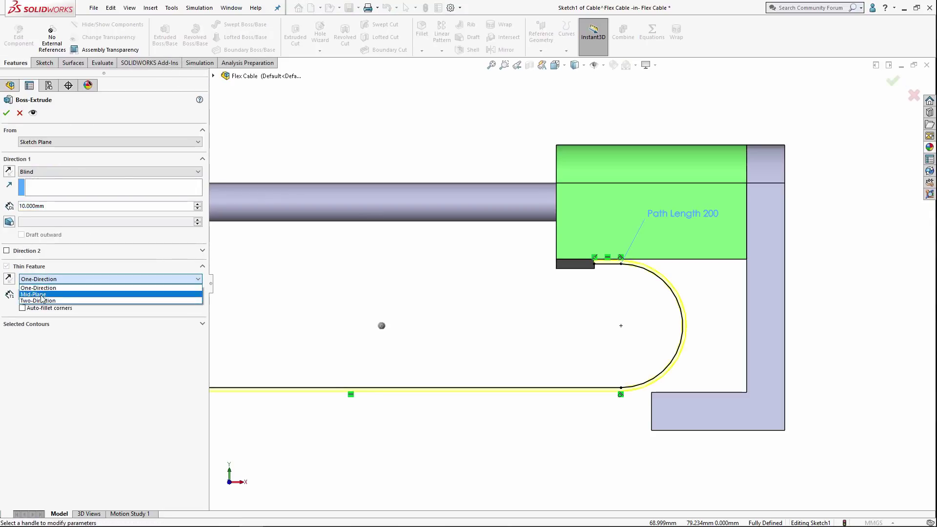
click(41, 296)
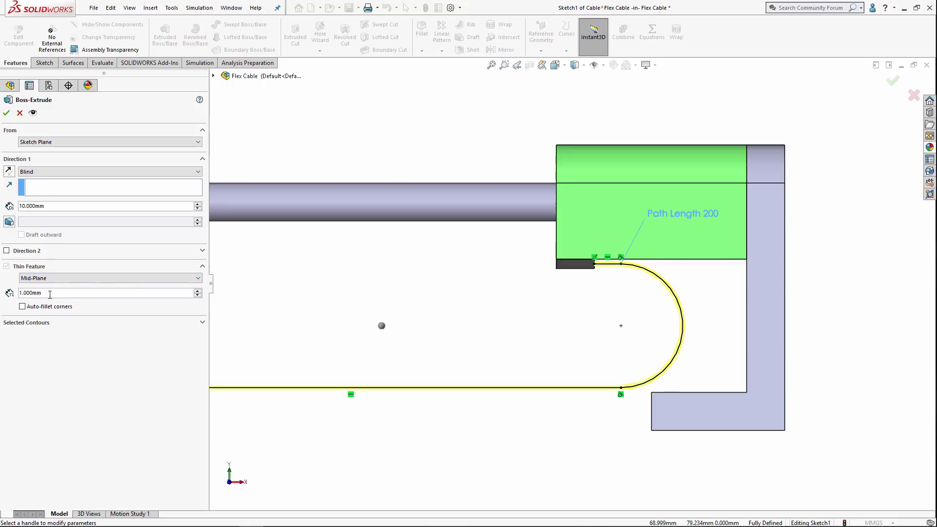
click(53, 207)
text(25)
key(Return)
click(8, 171)
middle_drag(456, 358, 543, 318)
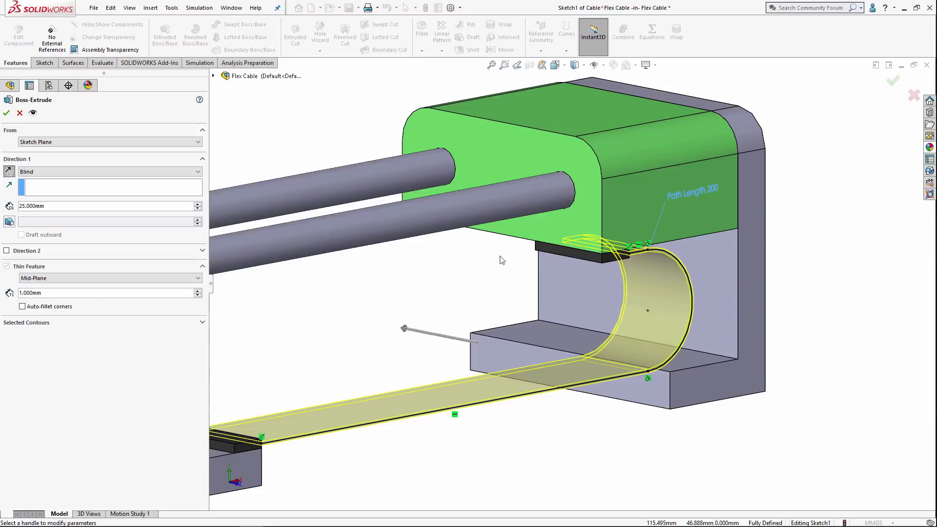
click(893, 82)
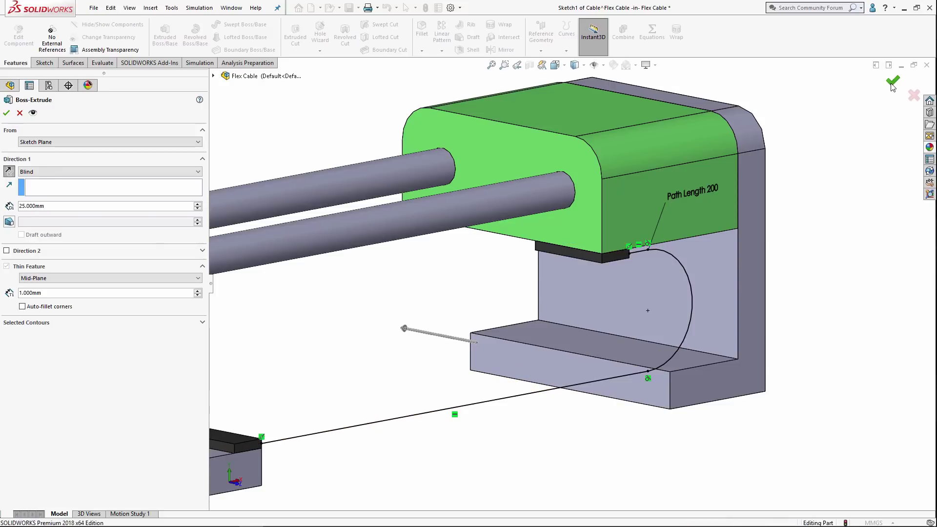
Step: Colour the whole Cable part orange (RGB 232, 113, 8) and return to editing the assembly
click(636, 287)
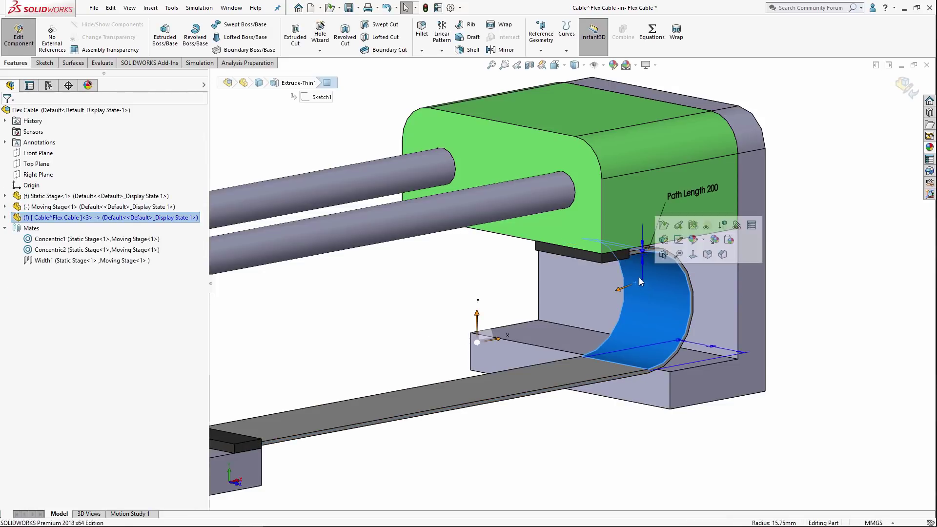
click(701, 241)
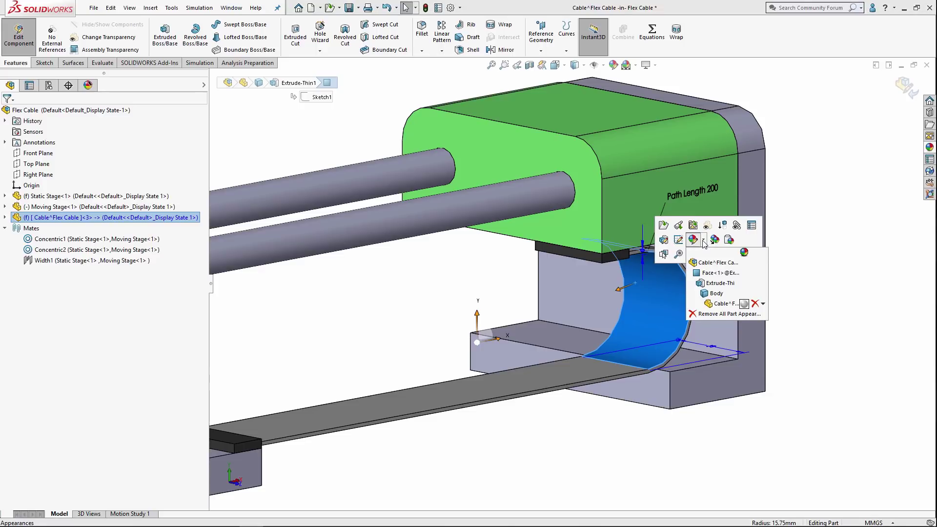
click(737, 307)
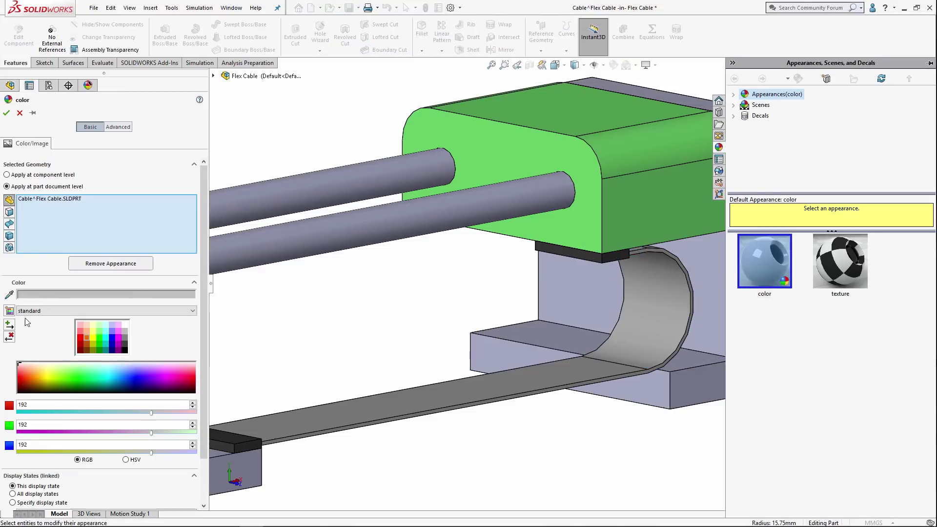
click(86, 338)
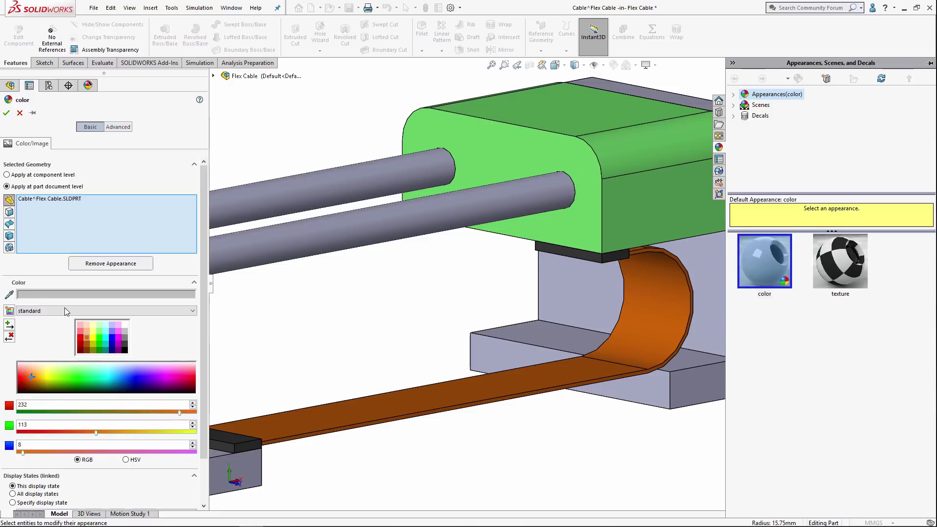
click(7, 113)
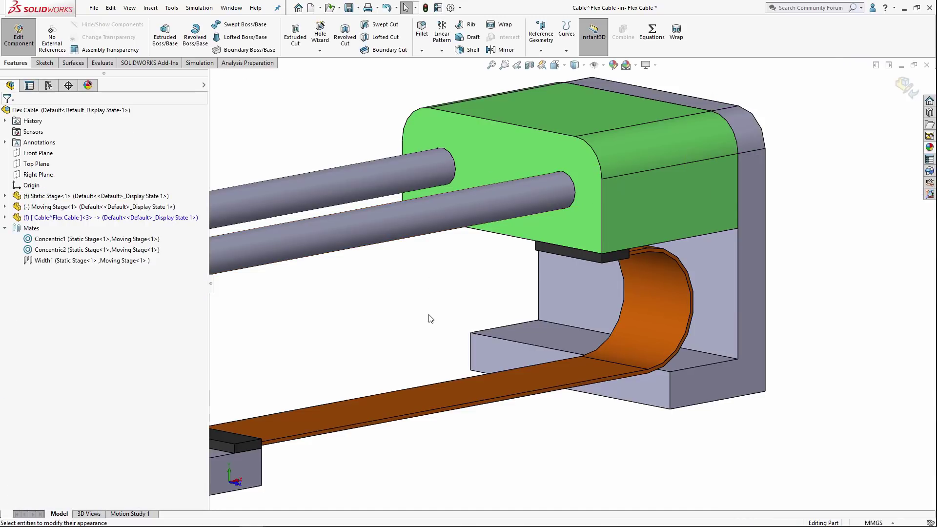
click(5, 218)
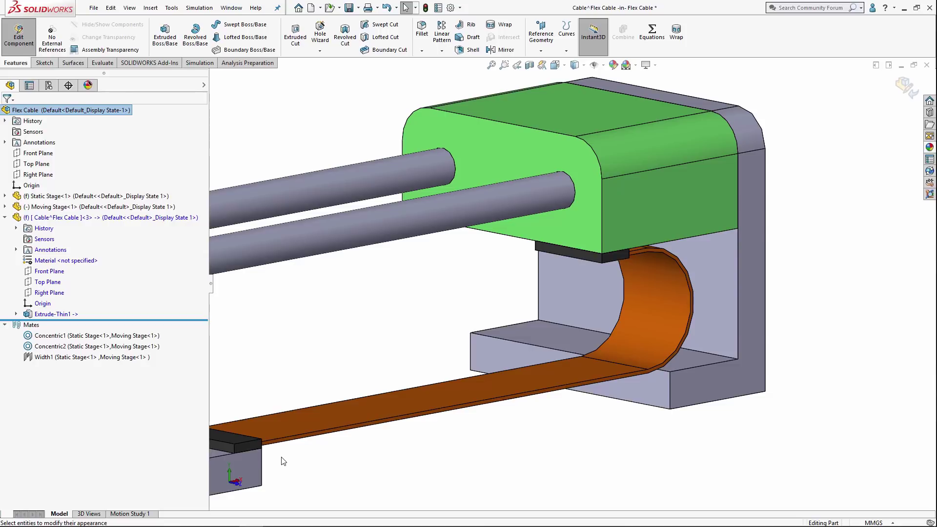
click(906, 88)
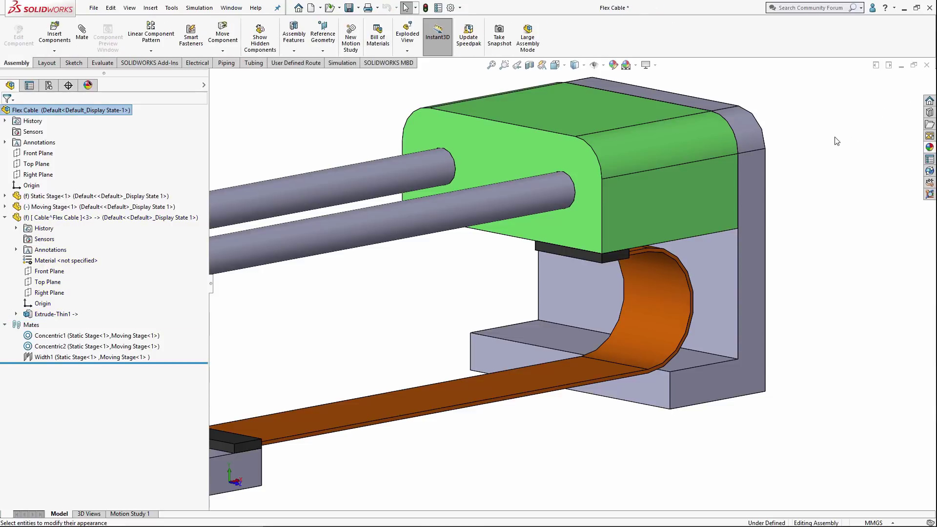
Step: Slide the moving stage to about the middle of the rods and rebuild the assembly in a trimetric view
scroll(570, 195, up, 2)
middle_drag(459, 202, 372, 201)
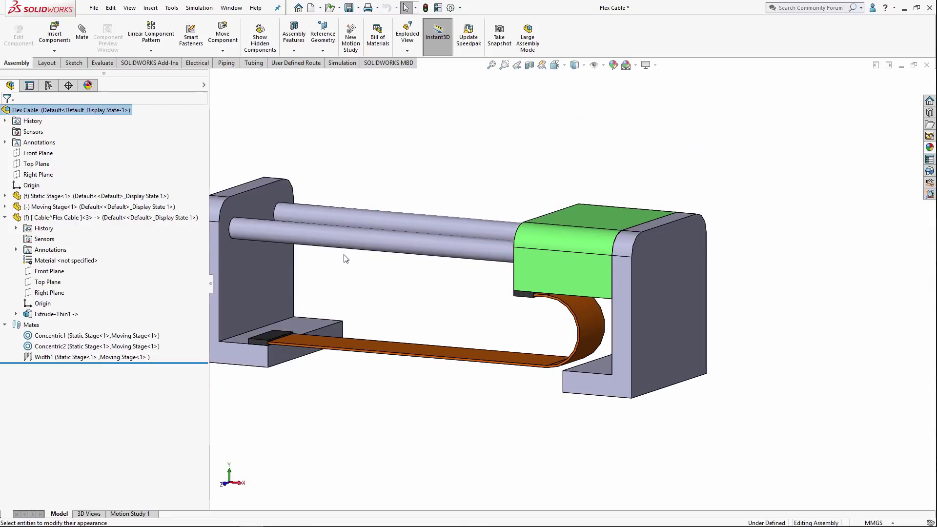
middle_drag(429, 309, 408, 287)
right_drag(408, 287, 581, 222)
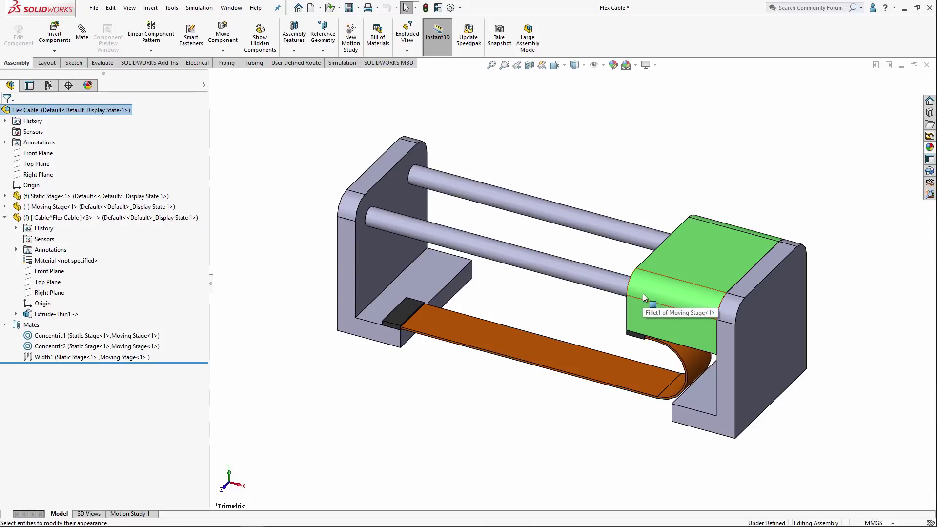
click(665, 297)
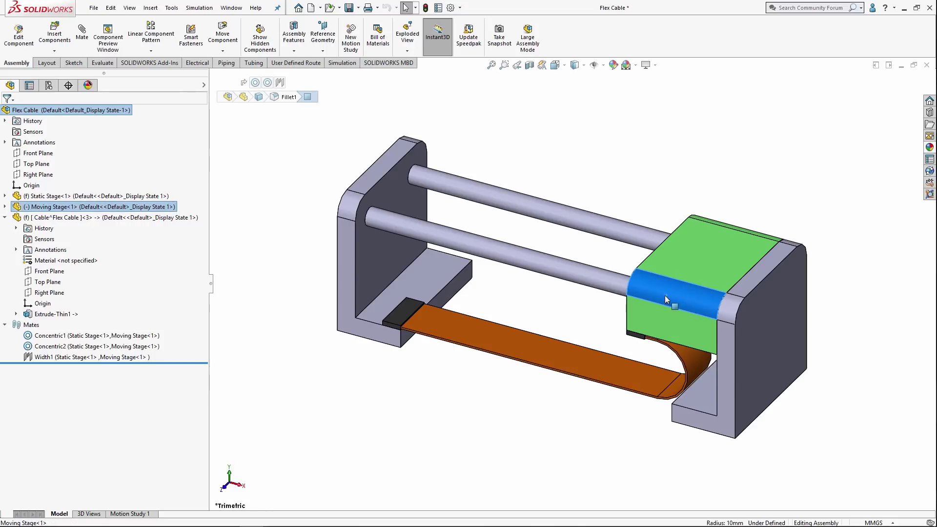
drag(665, 299, 557, 224)
click(616, 320)
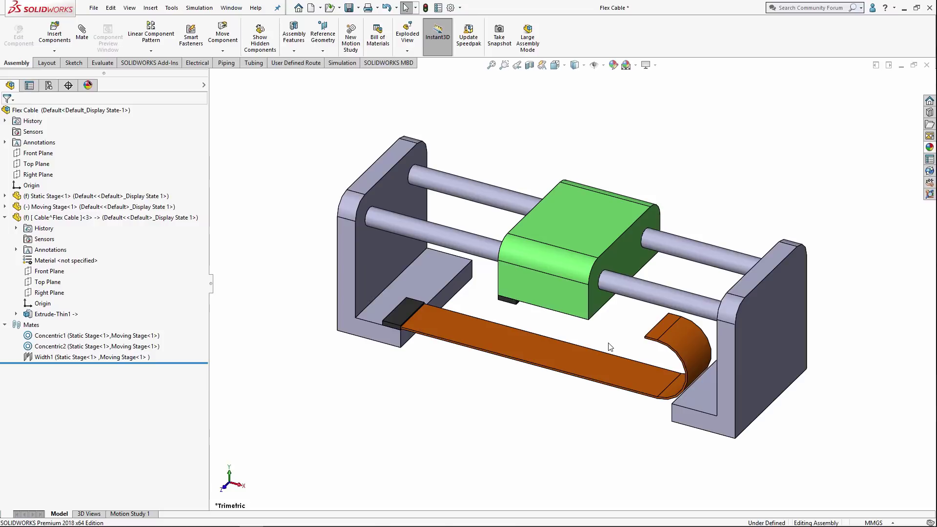
key(ctrl+b)
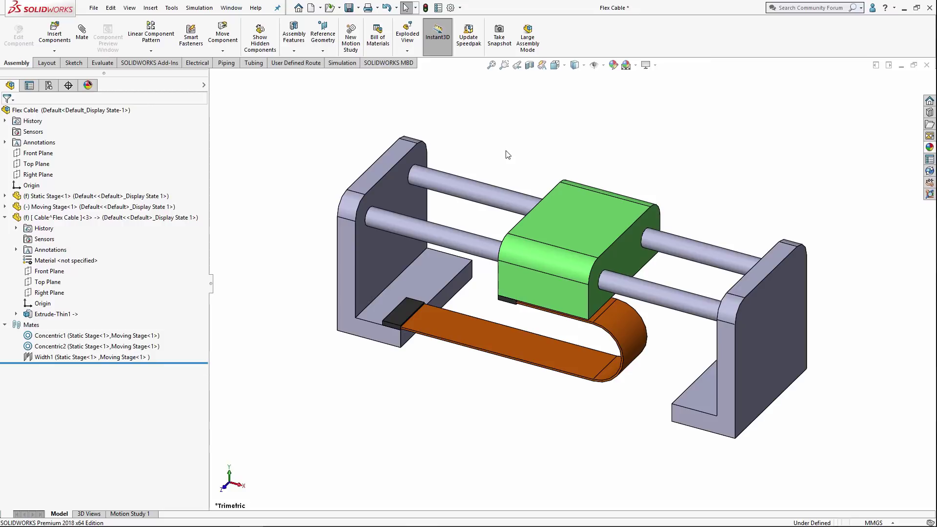
Step: Slide the moving stage to the fixed connector's end and rebuild, then test the cable by sliding it to mid-travel and back
drag(547, 227, 371, 142)
click(291, 138)
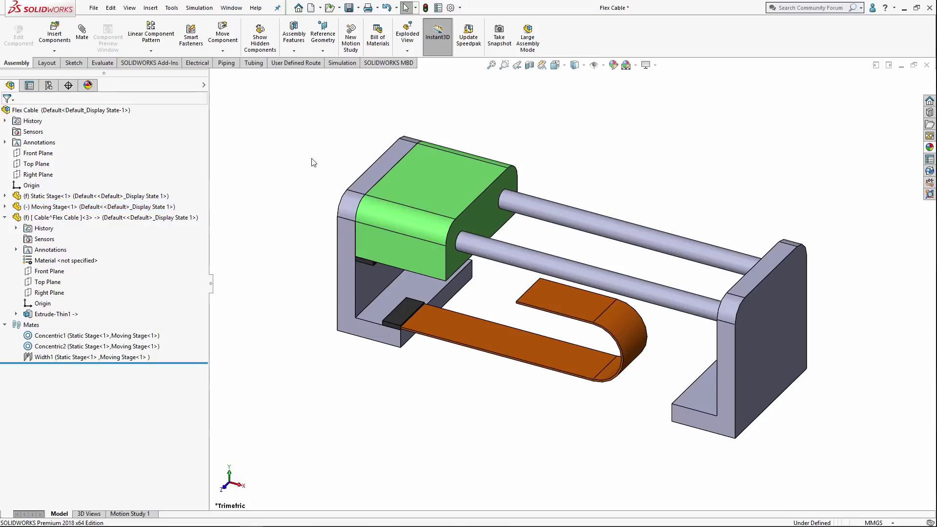
key(ctrl+b)
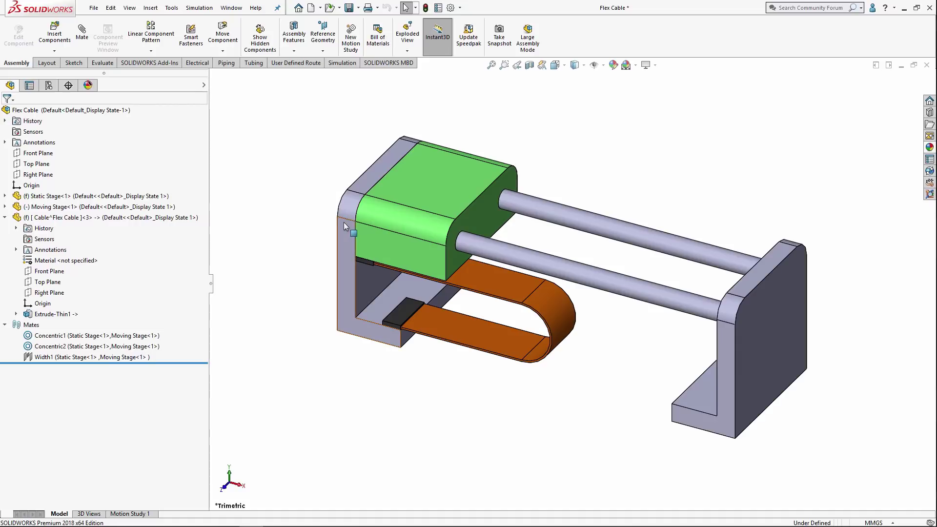
drag(388, 227, 551, 266)
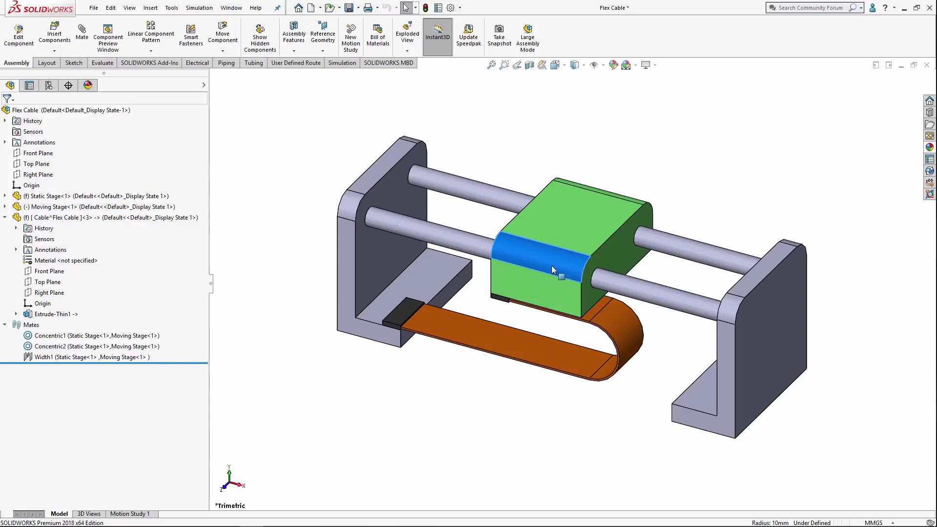
drag(552, 266, 397, 191)
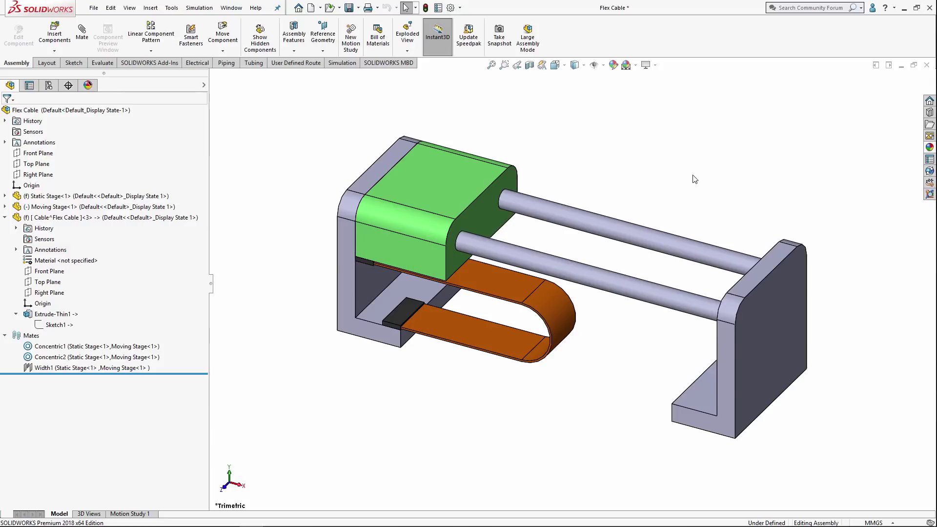
Step: Set the path length dimension in the Cable part's sketch to 100 mm, and return to editing the assembly
click(55, 325)
click(67, 297)
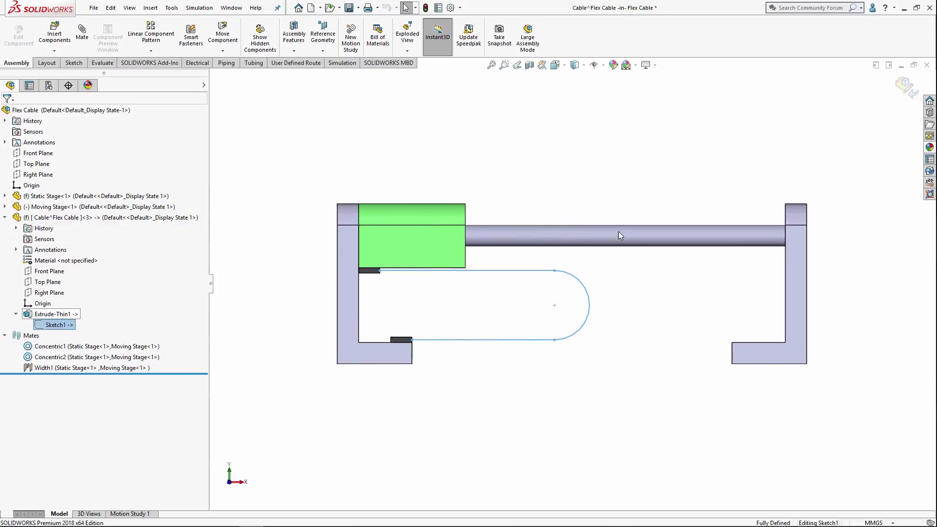
double_click(640, 180)
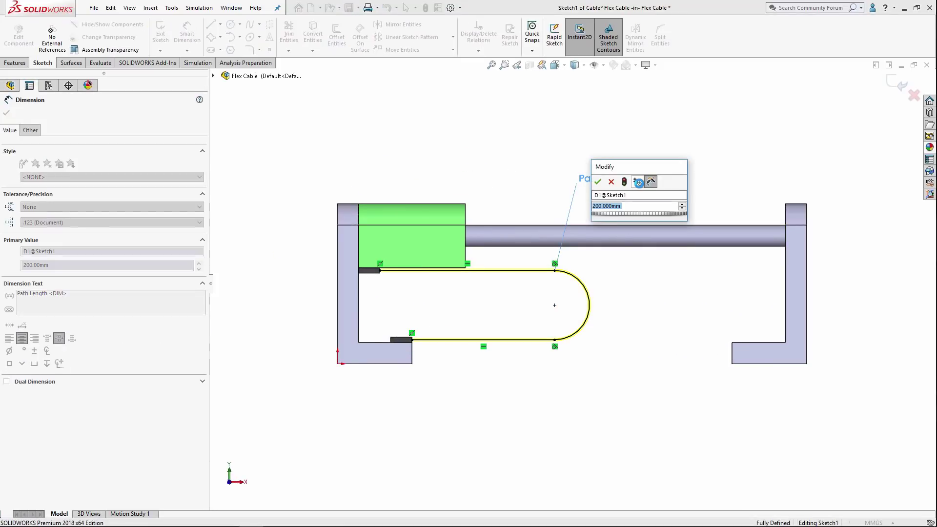
text(100)
key(Return)
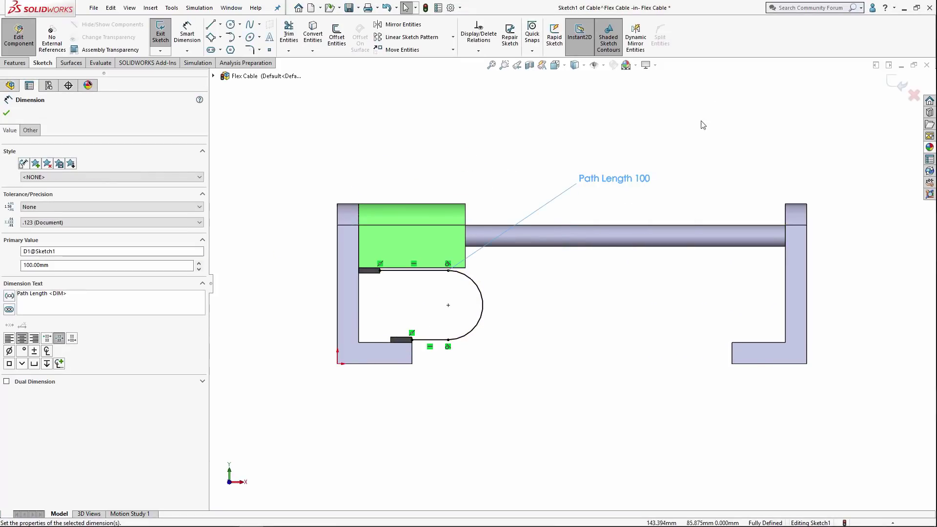
click(903, 83)
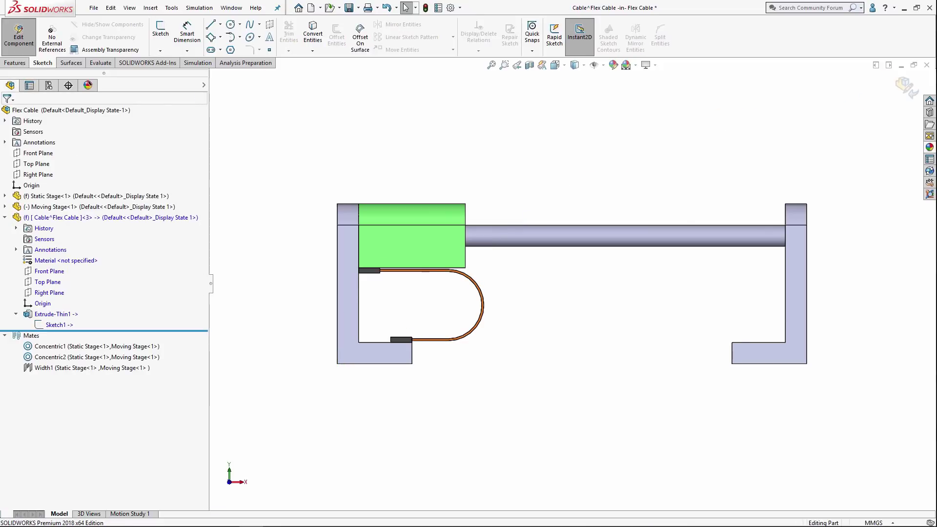
click(906, 97)
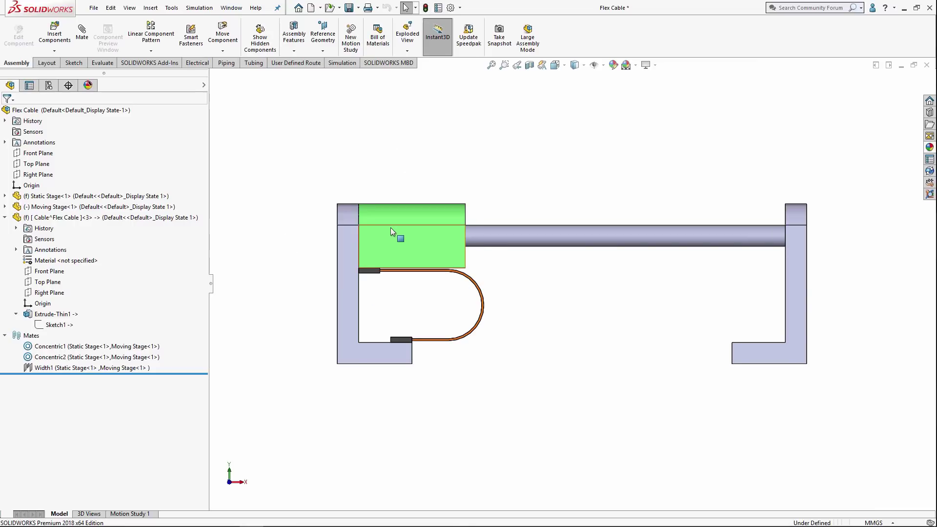
Step: Slide the moving stage to the far end of the rods, away from the fixed connector, and rebuild the assembly, dismissing any rebuild messages
drag(391, 228, 738, 245)
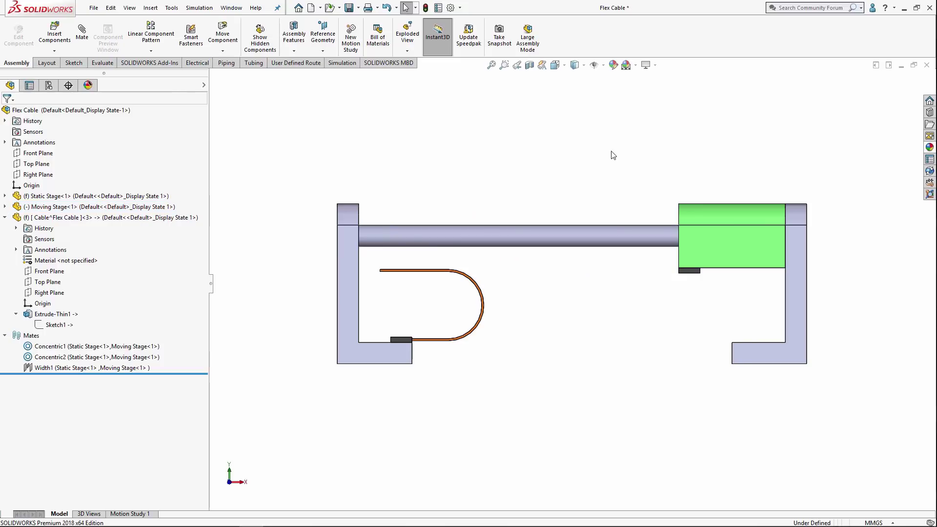
click(425, 8)
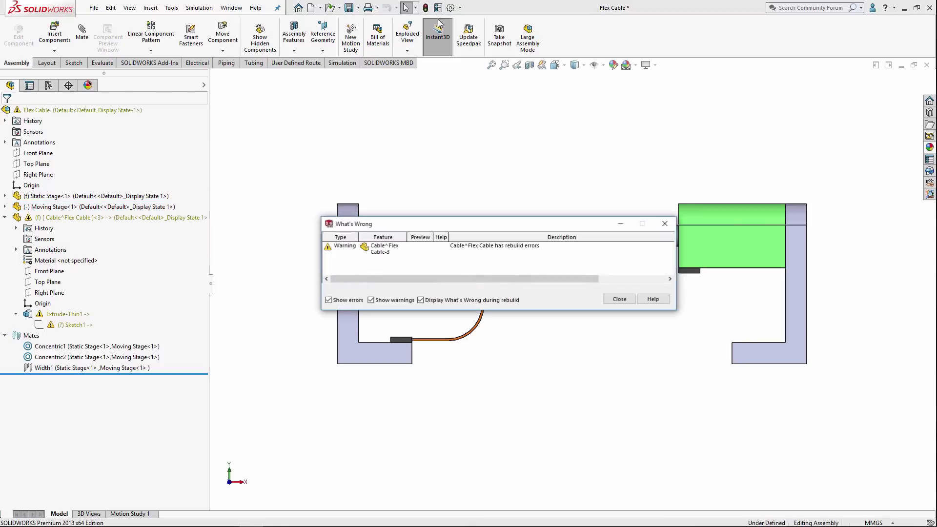
click(620, 300)
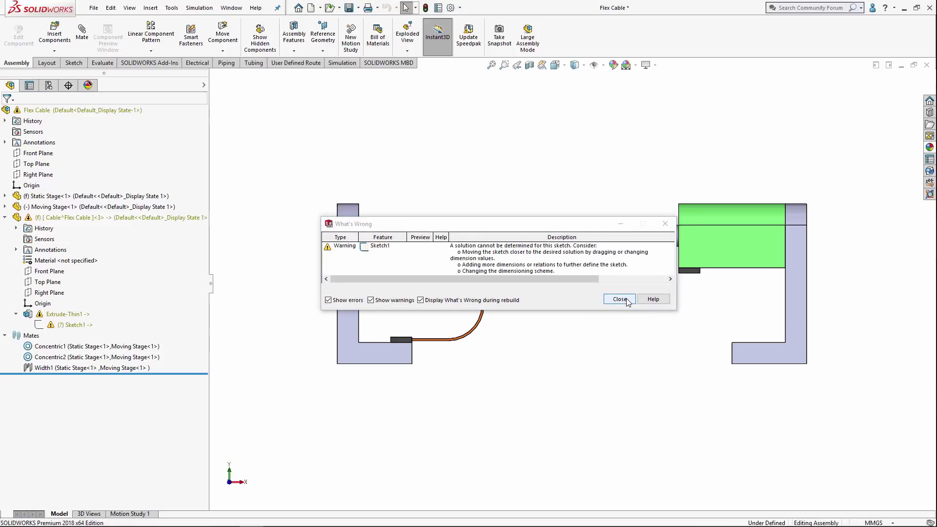
click(620, 299)
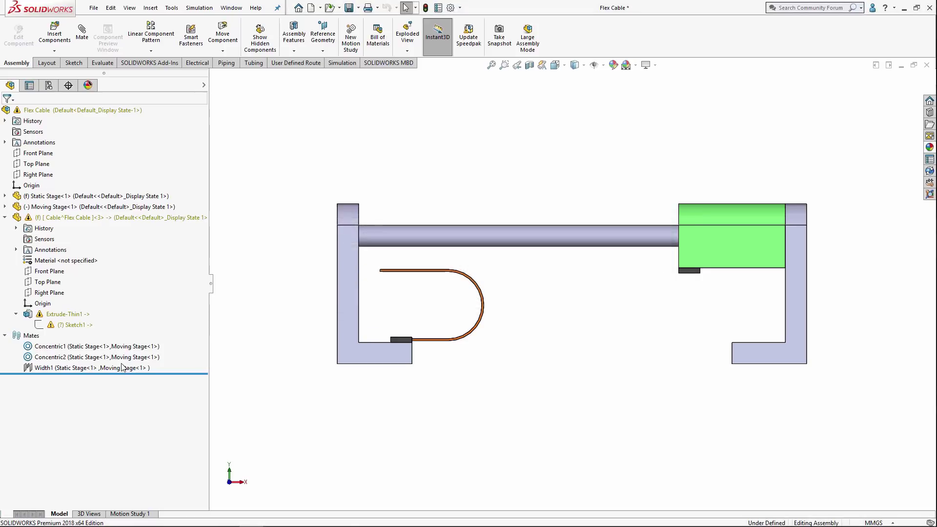
Step: Set the path length dimension in the Cable part's sketch back to 200 mm, and return to editing the assembly
click(66, 325)
click(85, 292)
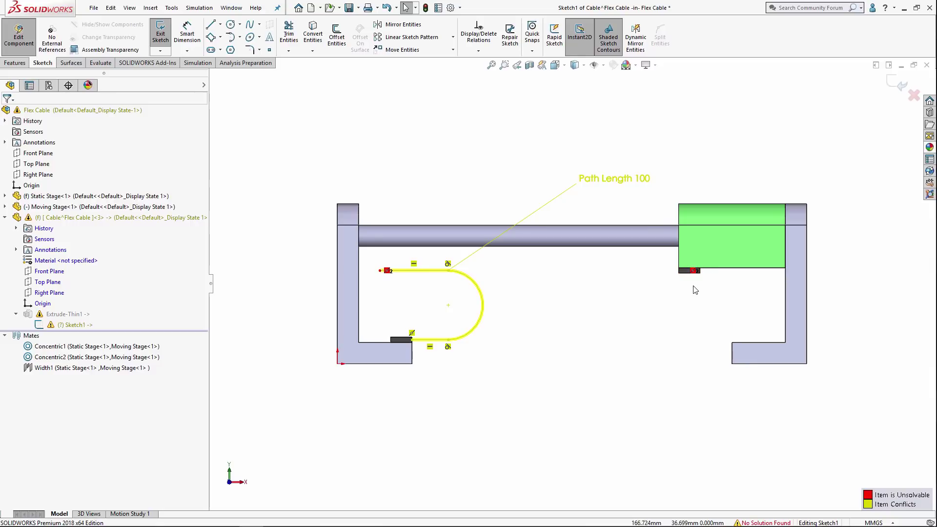
double_click(630, 180)
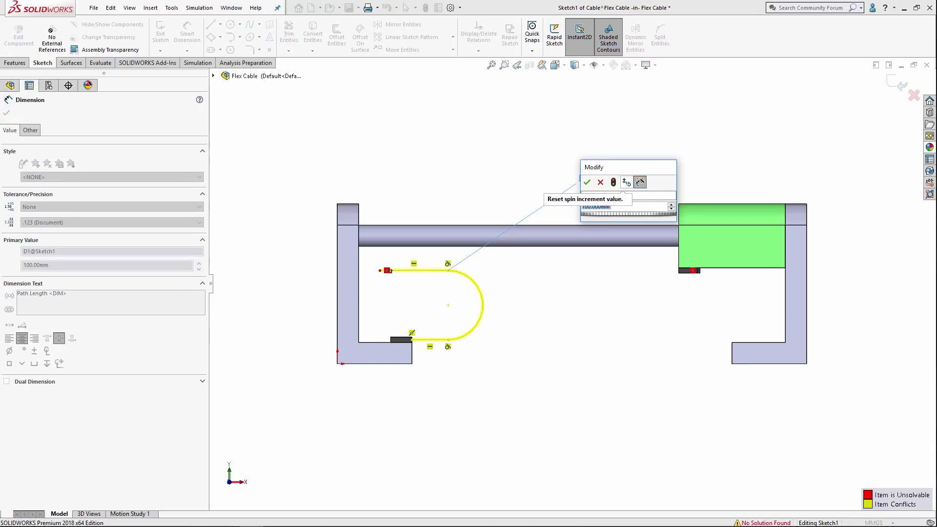
text(200)
key(Return)
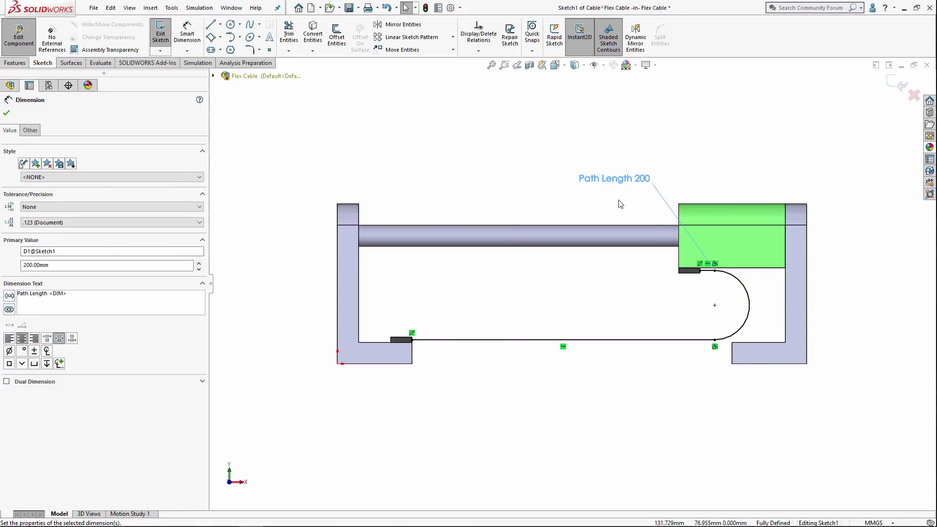
click(621, 204)
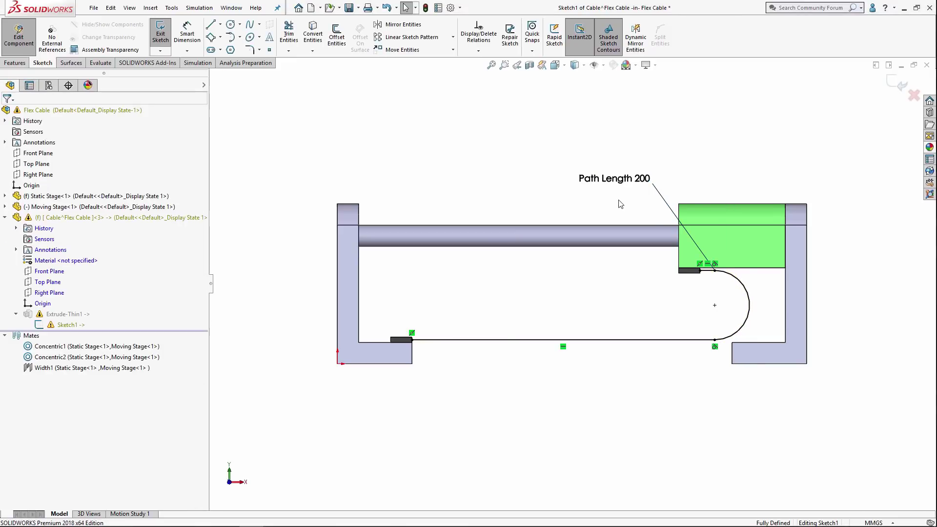
click(901, 87)
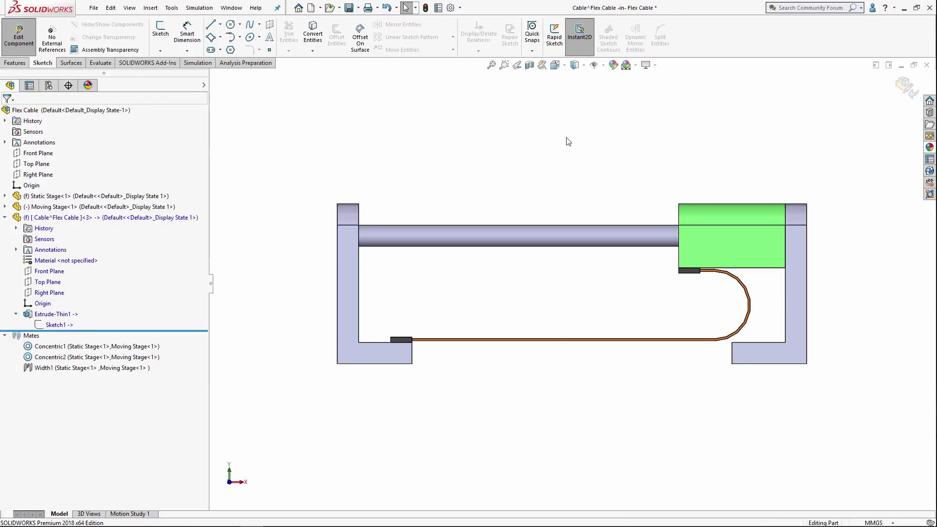
click(904, 86)
Step: Slide the moving stage back to about the middle of the rods and rebuild the assembly so the cable follows
middle_drag(569, 153, 601, 189)
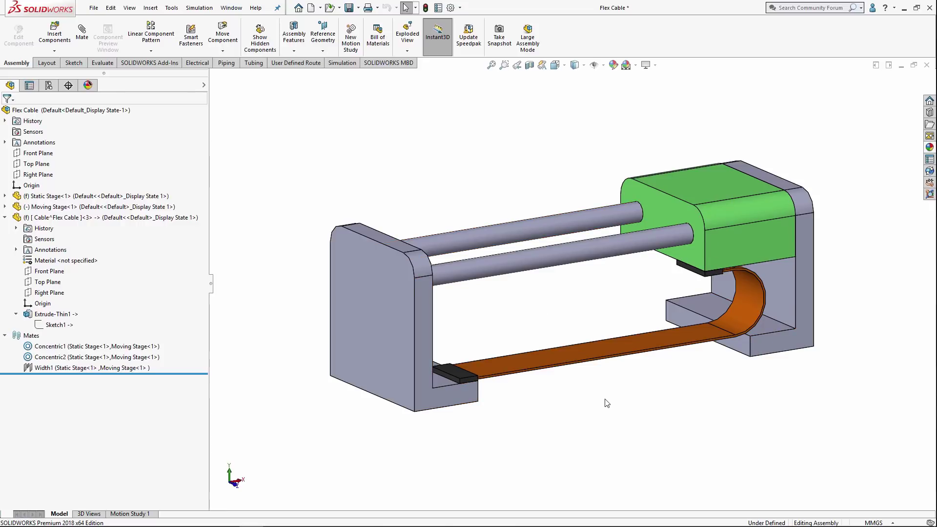
drag(718, 235, 590, 265)
click(488, 165)
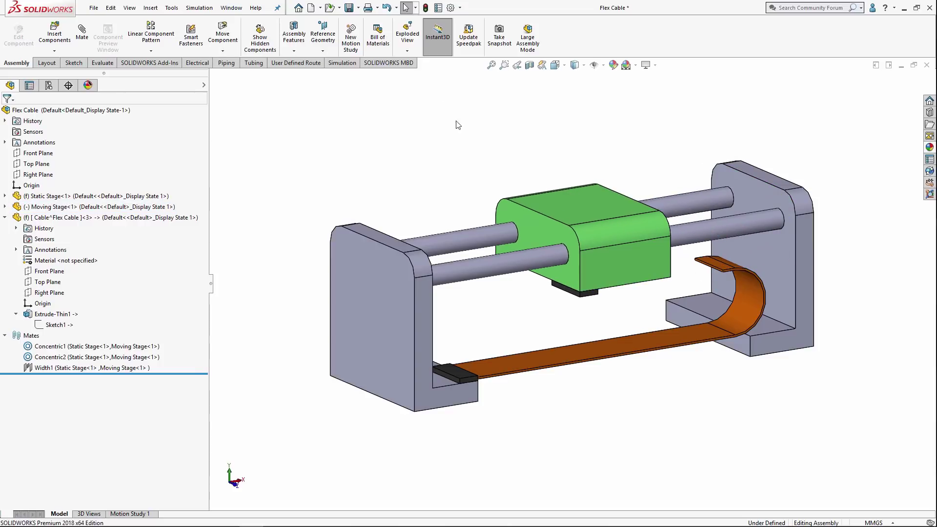
click(426, 7)
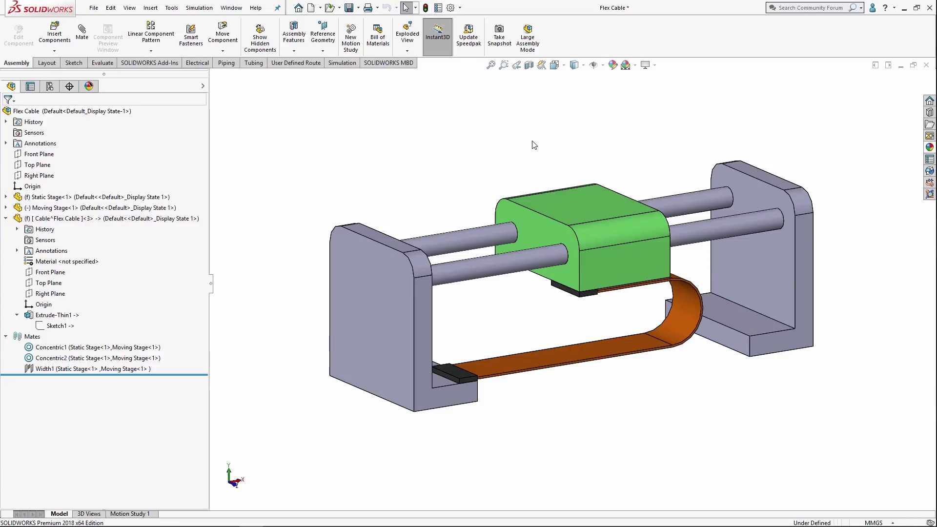